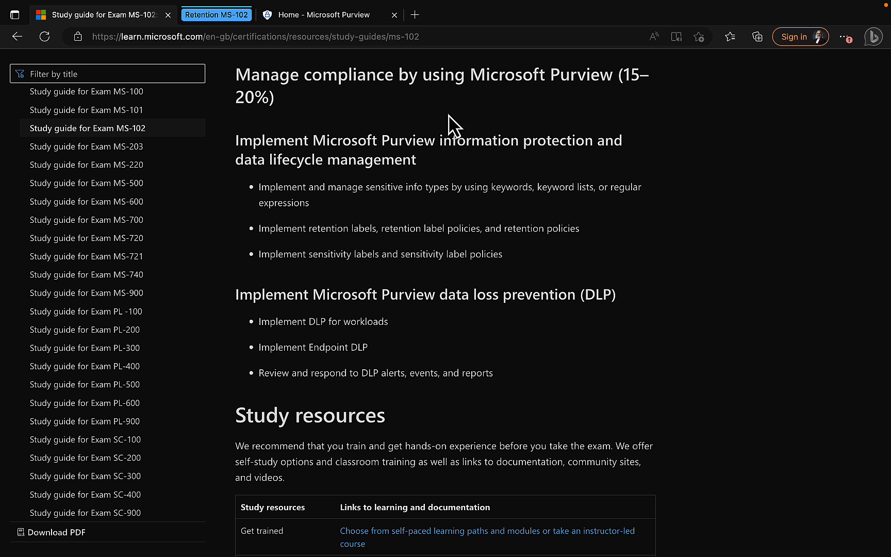
# Switch to Microsoft Purview, open the Microsoft 365 page of Data lifecycle management, and collapse the side navigation.
pyautogui.click(321, 20)
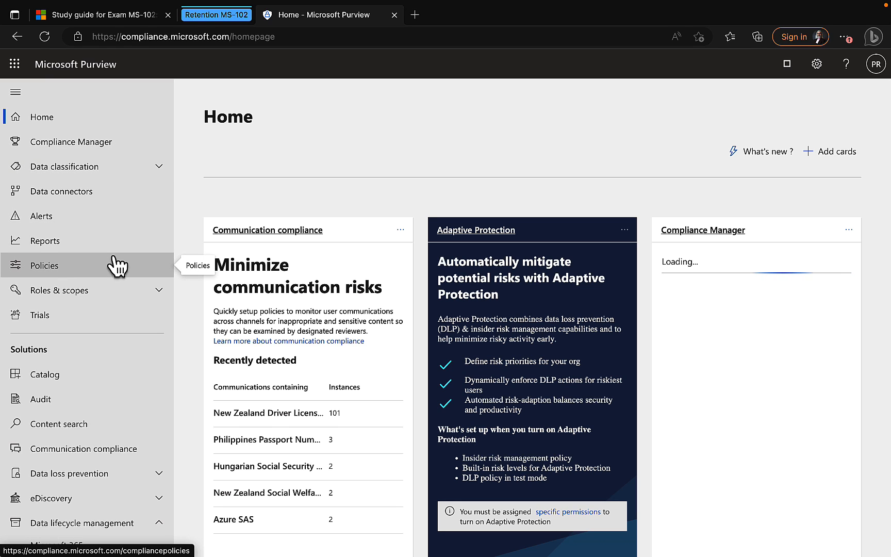
pyautogui.scroll(-3, 117, 266)
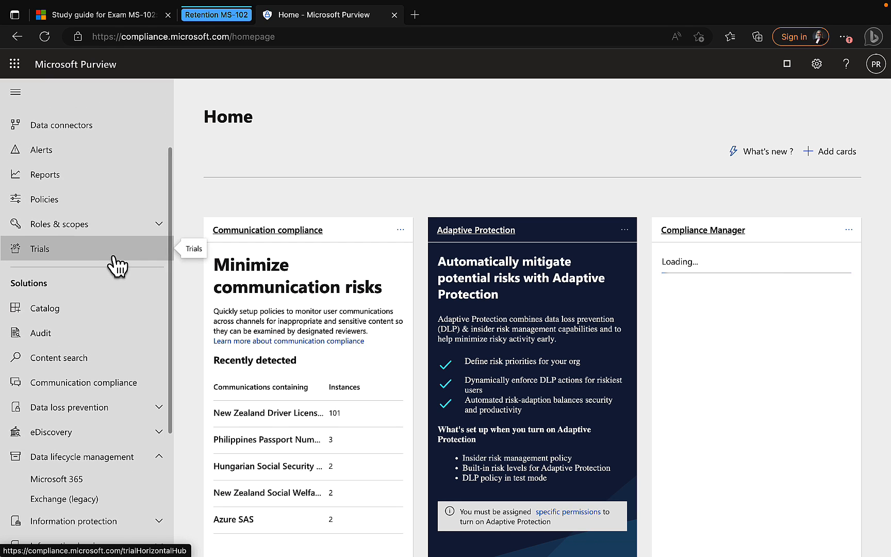
pyautogui.scroll(-5, 117, 266)
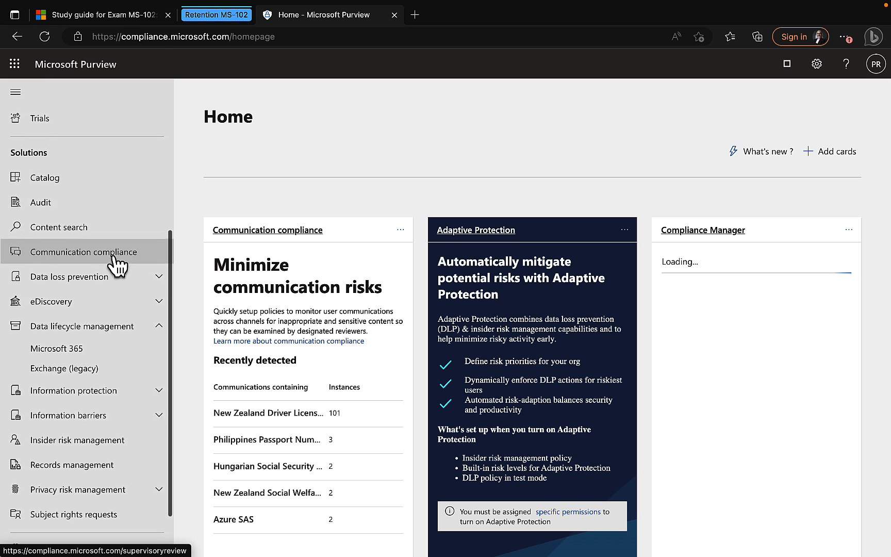
pyautogui.scroll(-3, 118, 263)
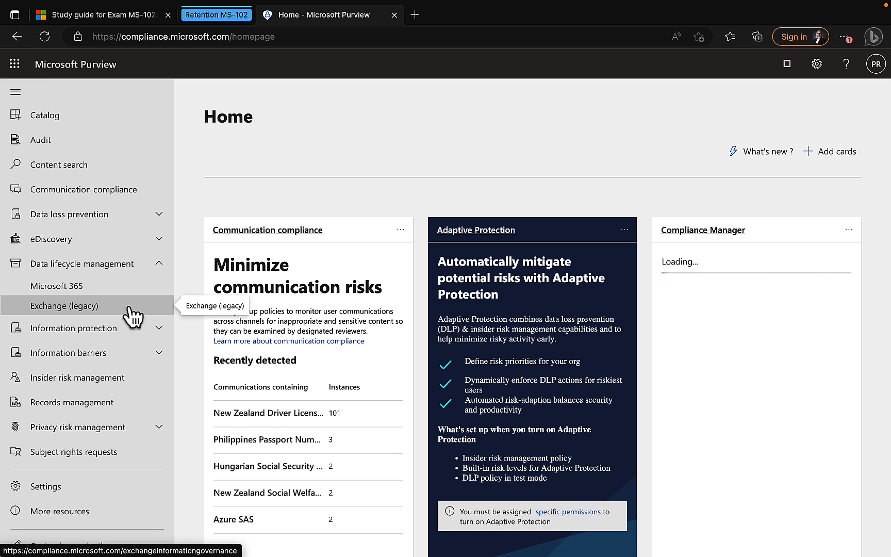
pyautogui.click(76, 290)
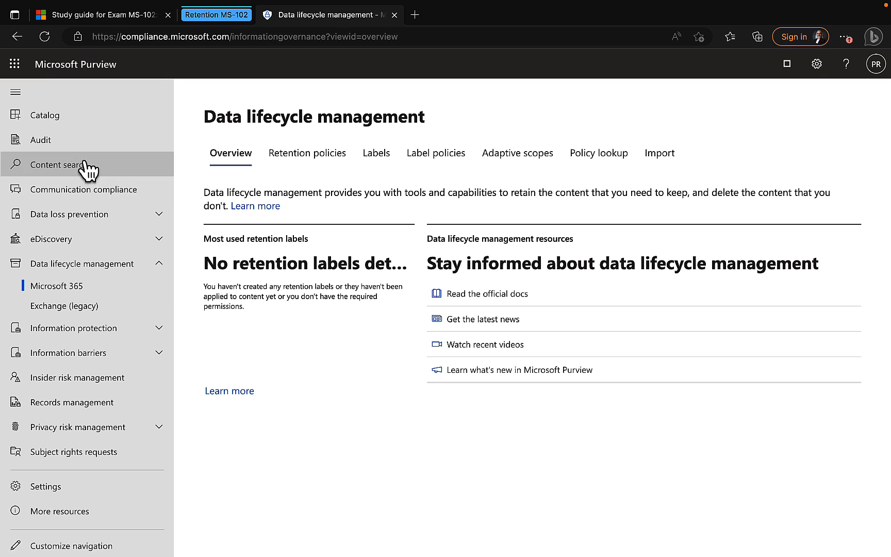
pyautogui.click(16, 94)
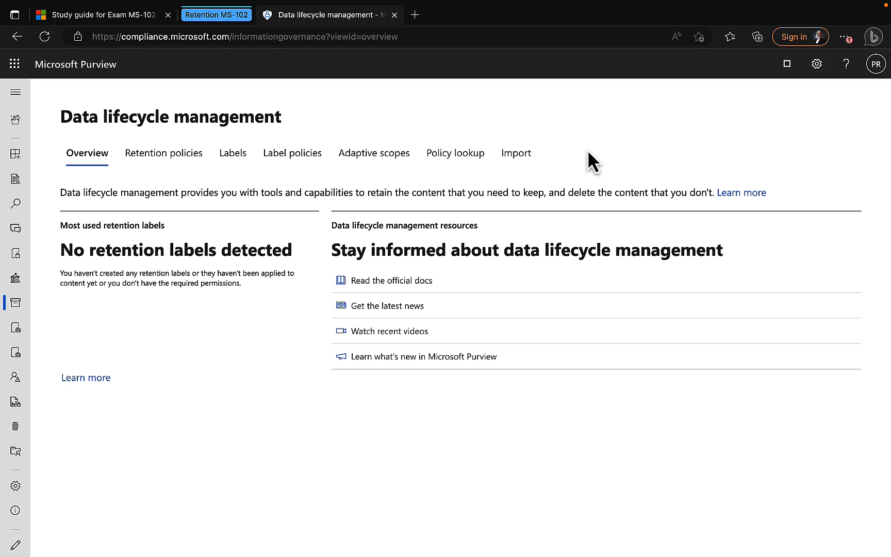
# Start a new retention policy named "Default retention policy" without a description, and choose Static as its type.
pyautogui.click(169, 162)
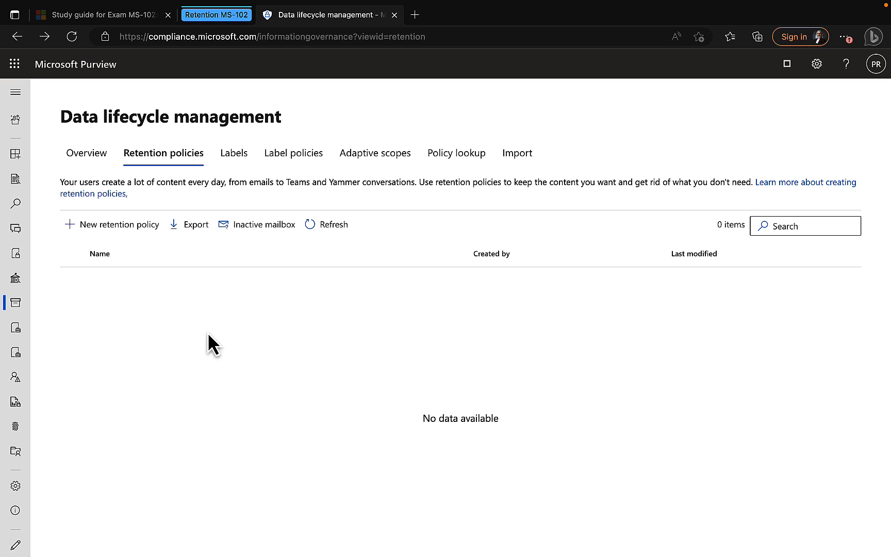
pyautogui.click(125, 229)
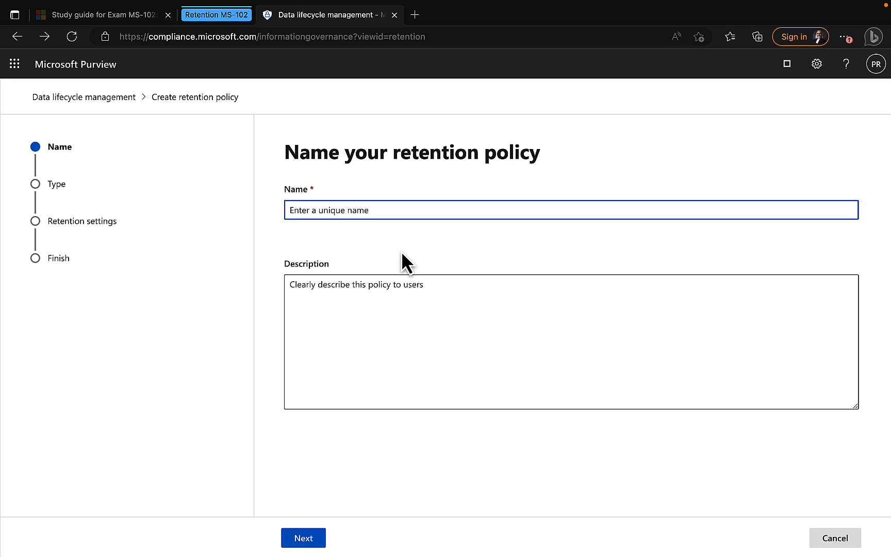
pyautogui.write('De')
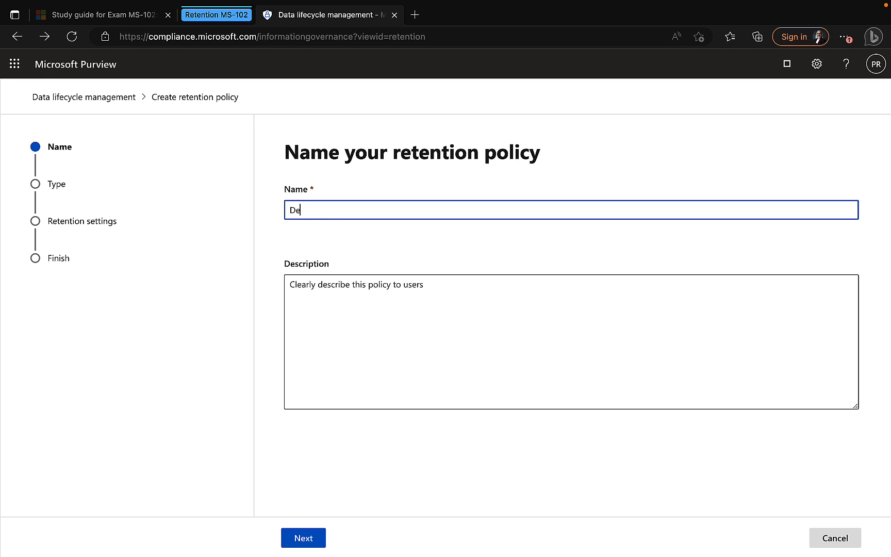
pyautogui.write('fault retention policy')
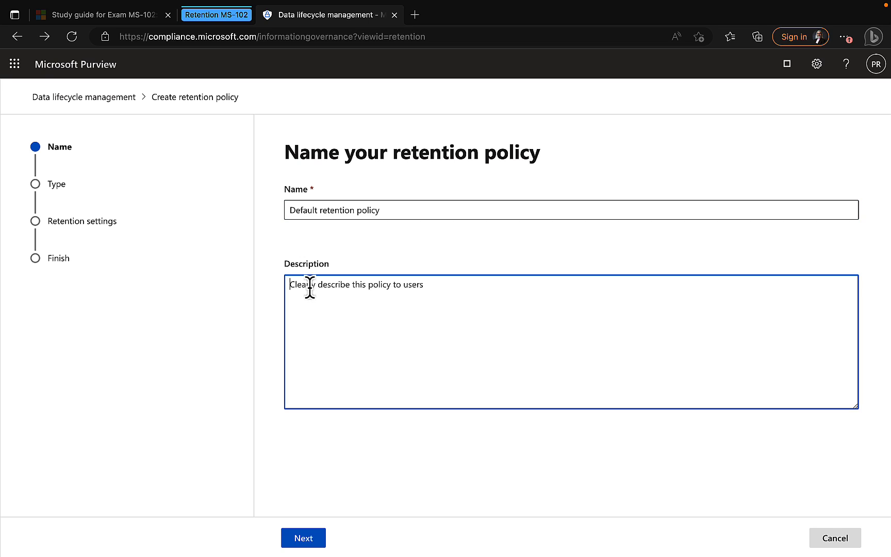
pyautogui.click(310, 287)
pyautogui.click(304, 539)
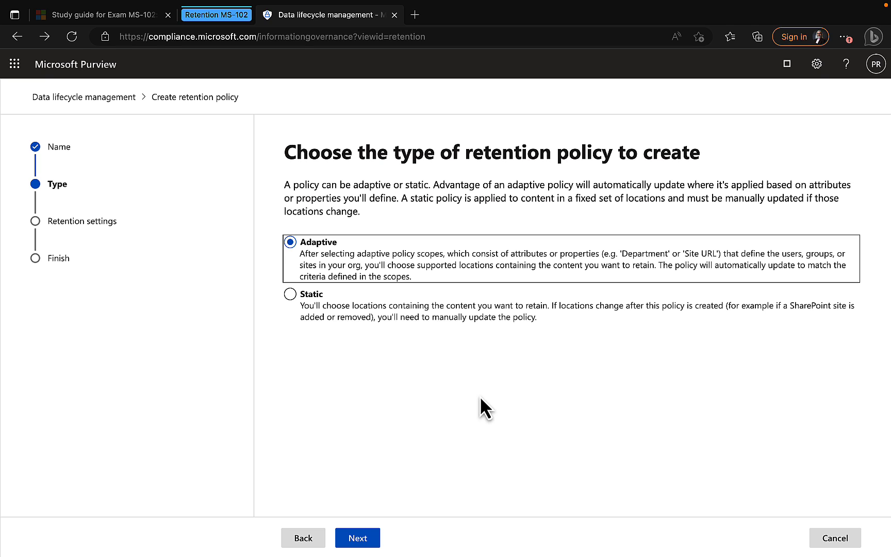
pyautogui.click(290, 295)
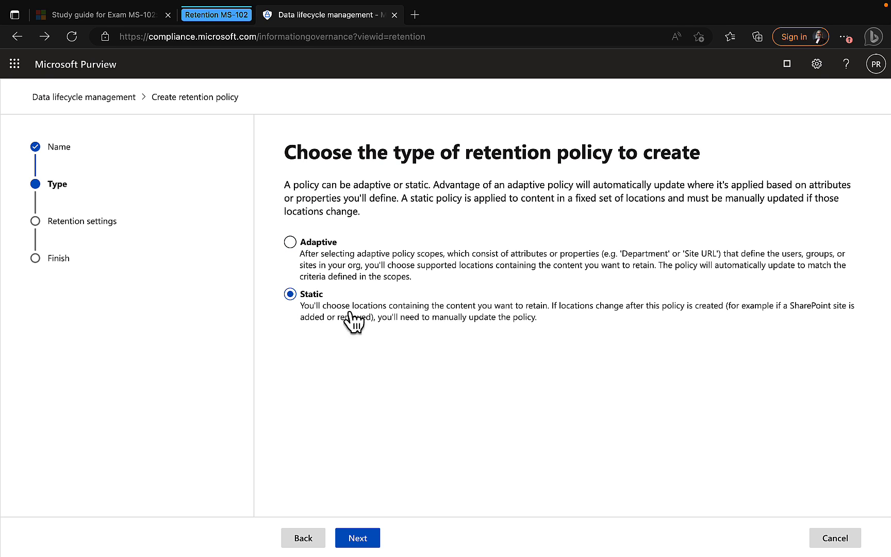
pyautogui.click(362, 539)
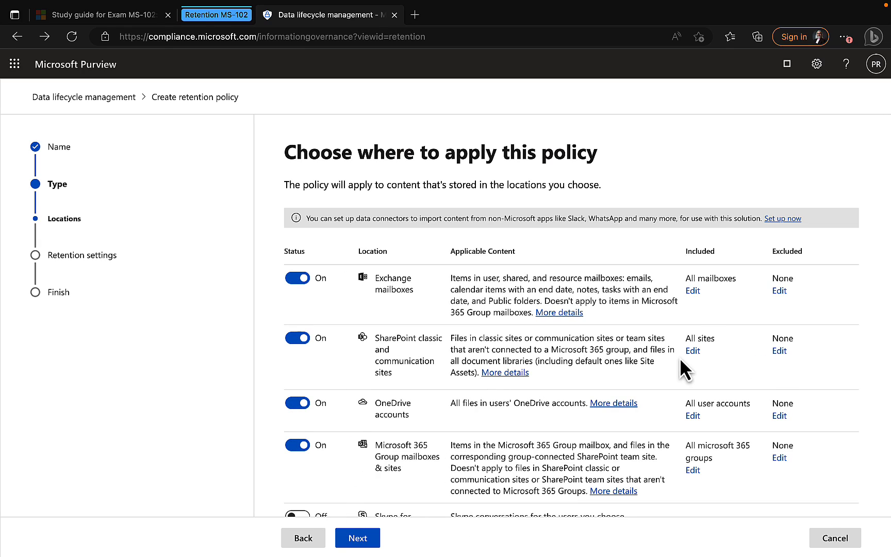
# Review the locations the policy can apply to, from Exchange mailboxes through Yammer user messages, with their applicable content and default status.
pyautogui.scroll(-5, 680, 359)
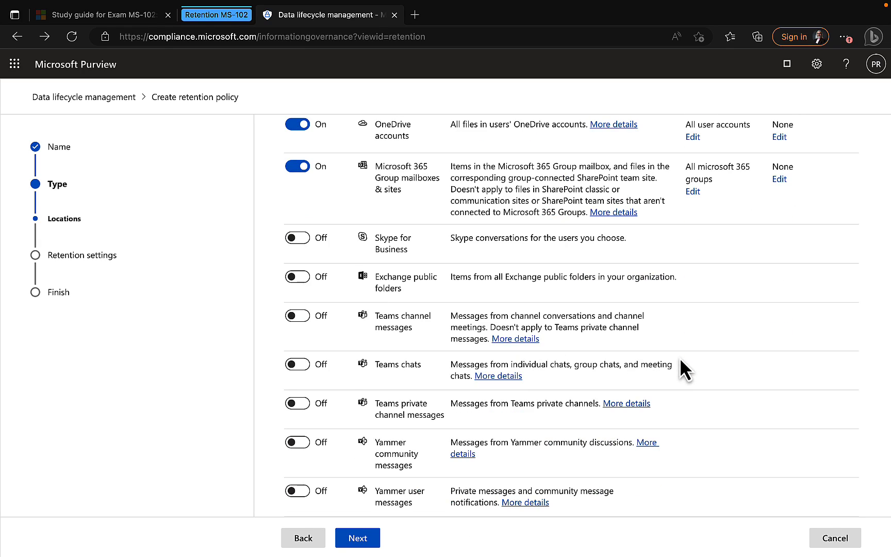
pyautogui.scroll(5, 680, 360)
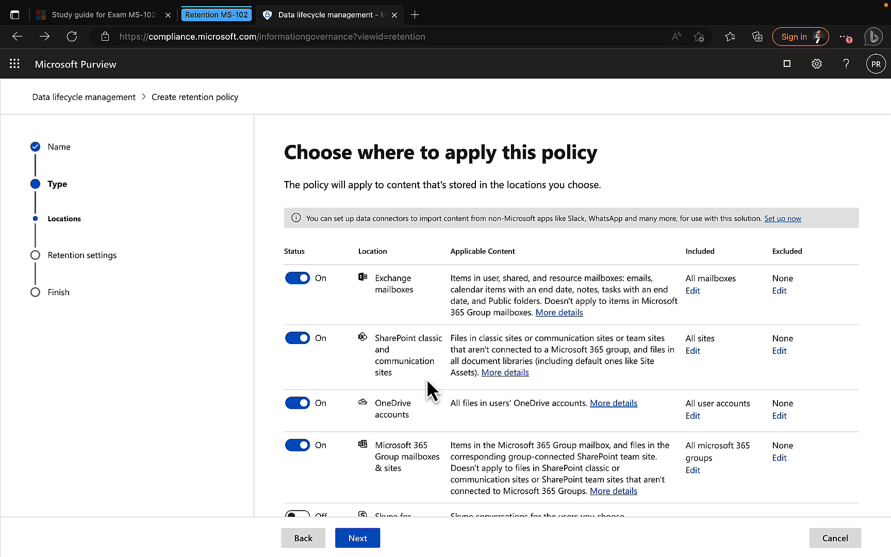
pyautogui.scroll(-2, 427, 379)
pyautogui.scroll(-1, 427, 378)
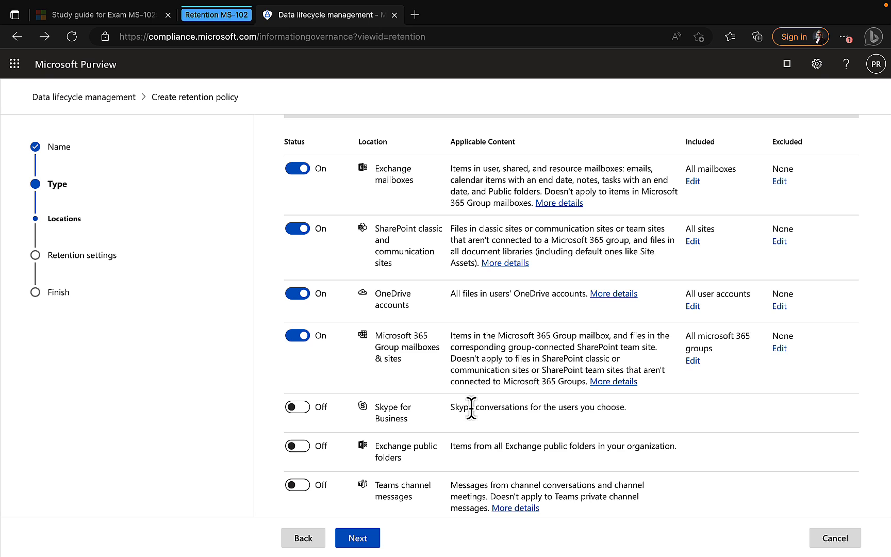
pyautogui.scroll(-3, 475, 371)
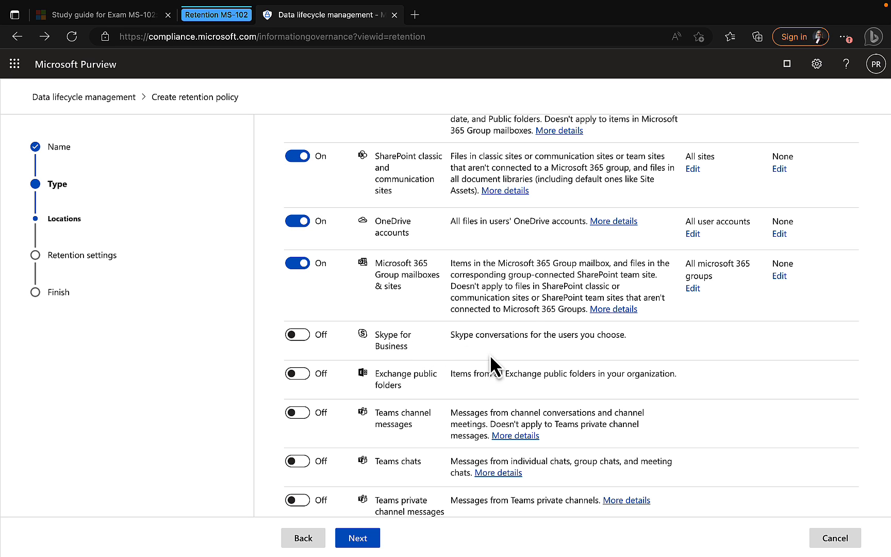
pyautogui.scroll(-1, 490, 356)
pyautogui.scroll(-2, 490, 355)
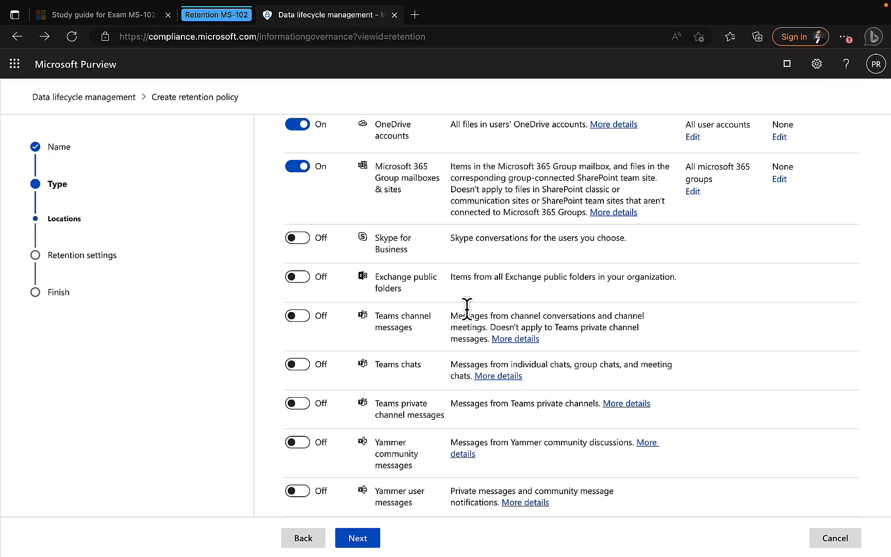
pyautogui.scroll(4, 466, 308)
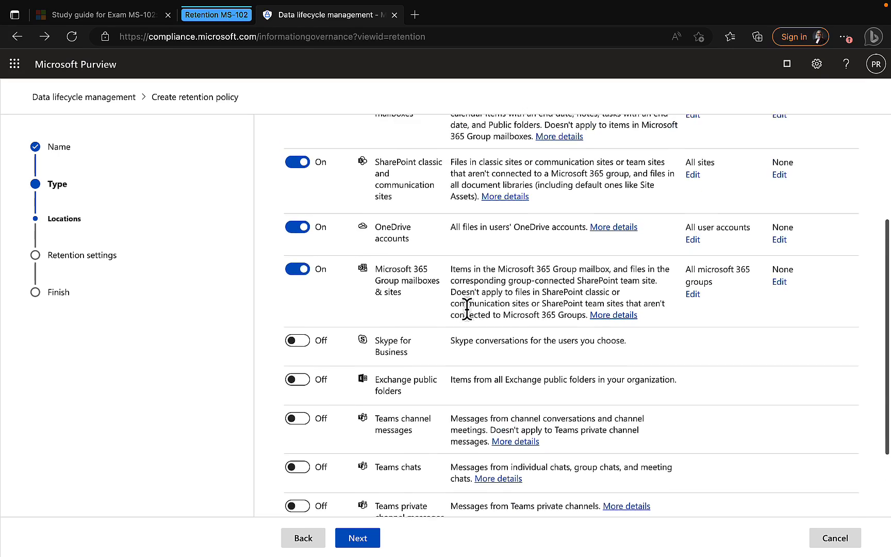
pyautogui.scroll(1, 467, 309)
pyautogui.scroll(-1, 467, 309)
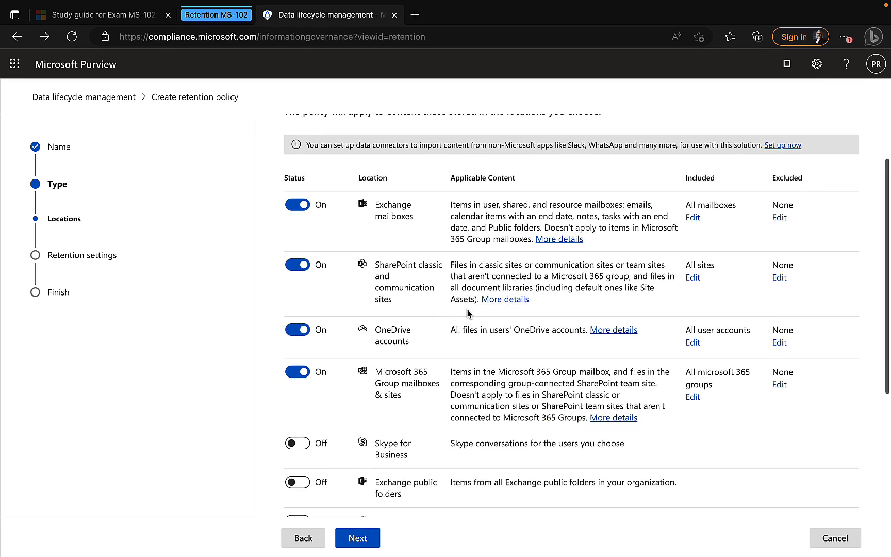
pyautogui.scroll(-1, 467, 309)
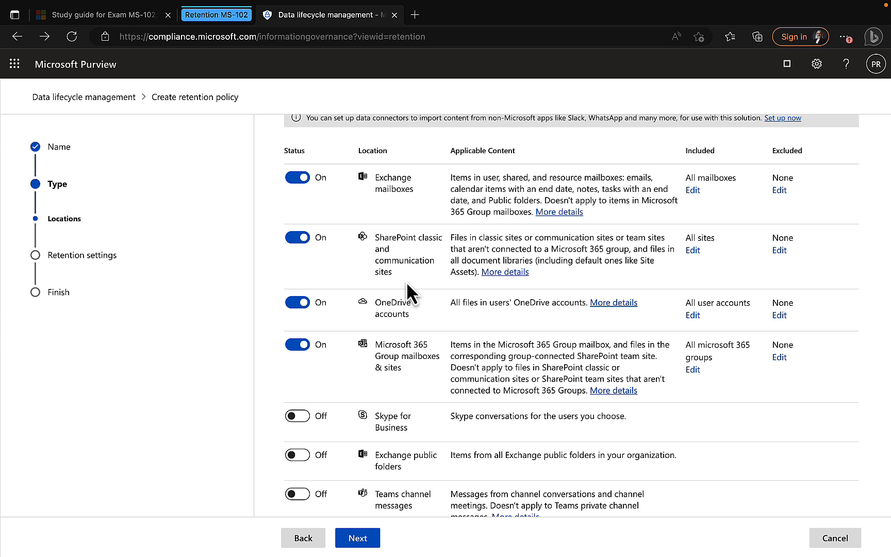
pyautogui.scroll(-3, 420, 330)
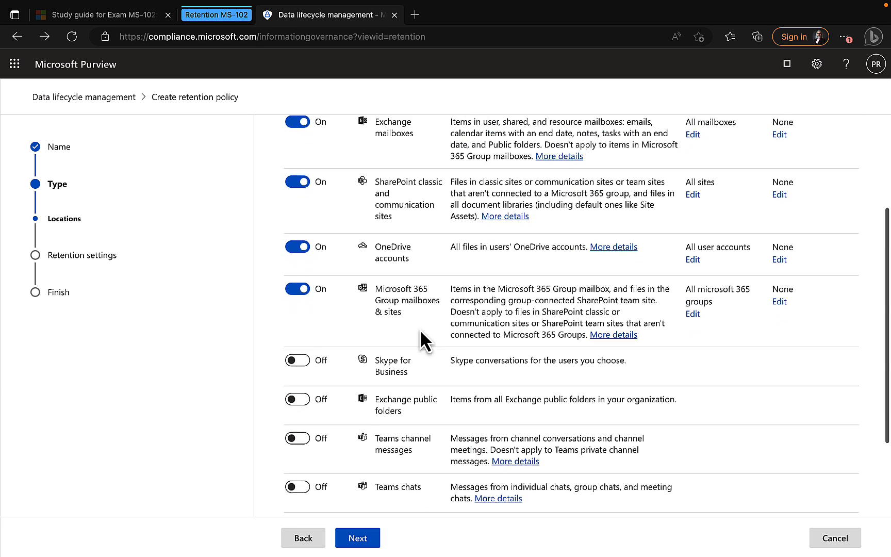
pyautogui.scroll(1, 420, 329)
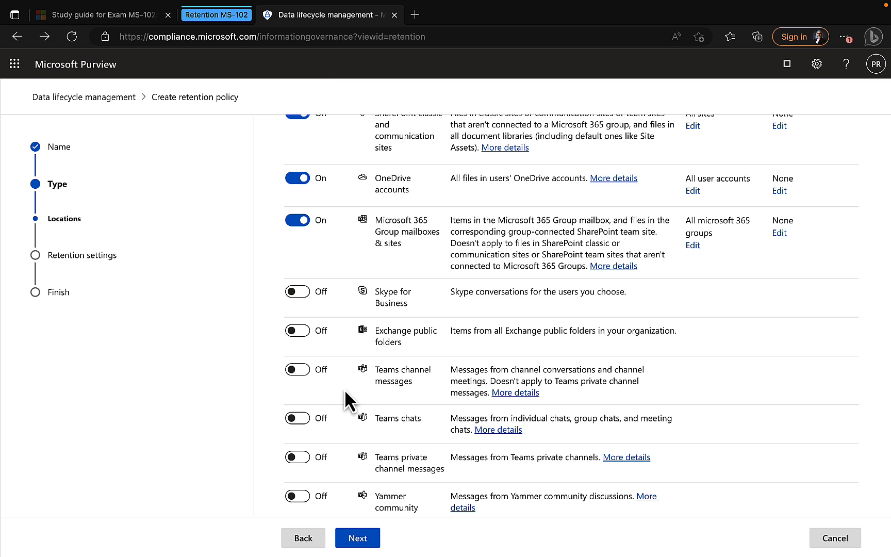
# Turn on the Teams channel messages, Teams chats and Teams private channel messages locations in turn, ending with every location switched off.
pyautogui.click(300, 370)
pyautogui.scroll(4, 324, 158)
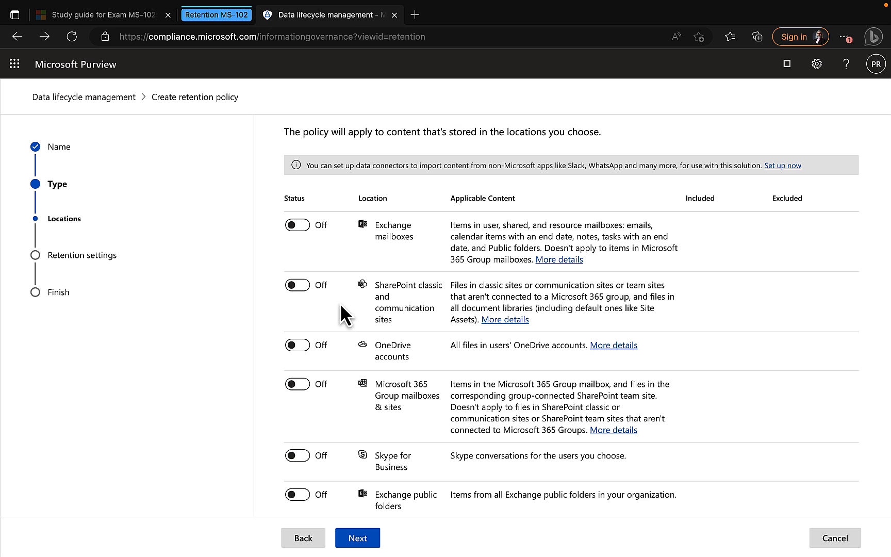
pyautogui.scroll(-3, 347, 288)
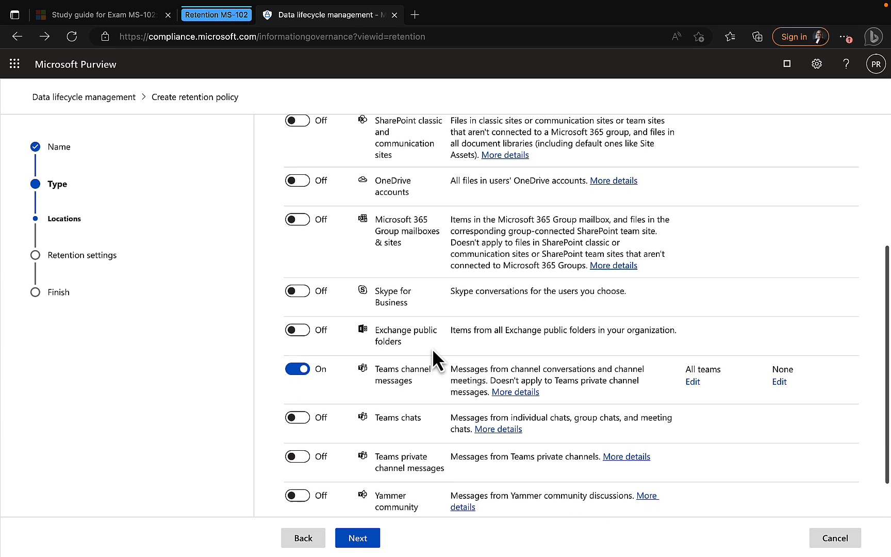
pyautogui.scroll(-1, 432, 348)
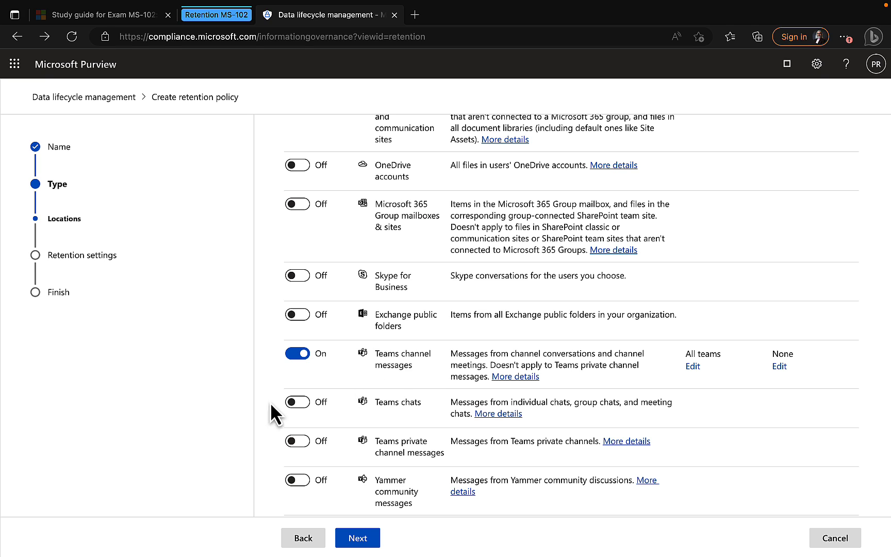
pyautogui.click(298, 402)
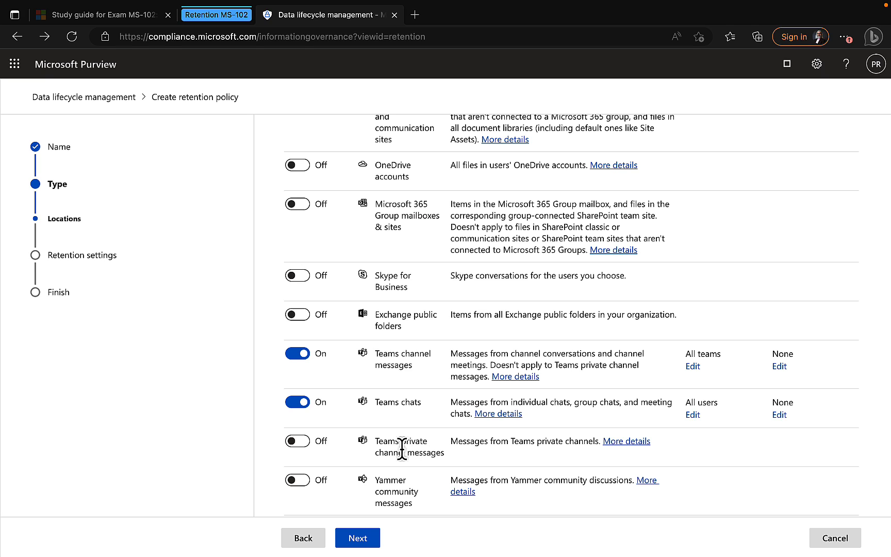
pyautogui.click(299, 442)
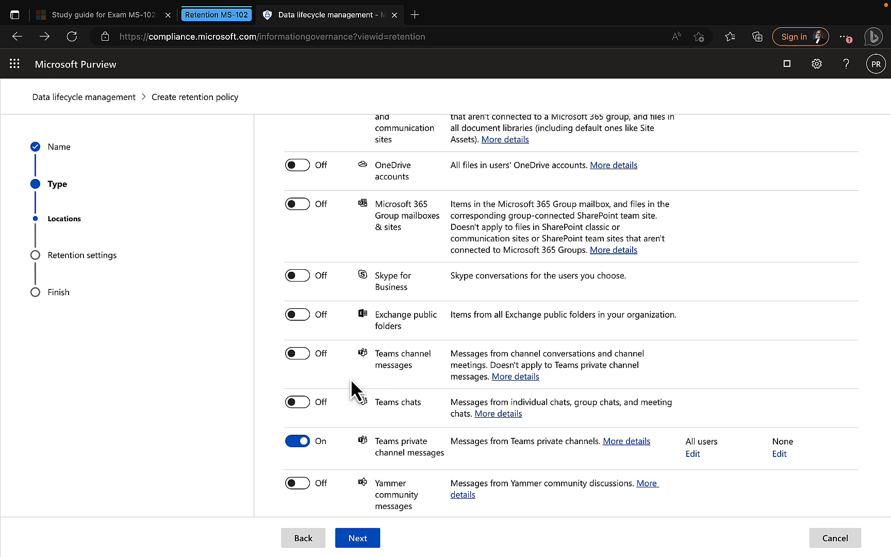
pyautogui.click(298, 442)
# Turn on the Exchange mailboxes, SharePoint classic and communication sites, and OneDrive accounts locations, and continue to the retention settings.
pyautogui.scroll(5, 360, 314)
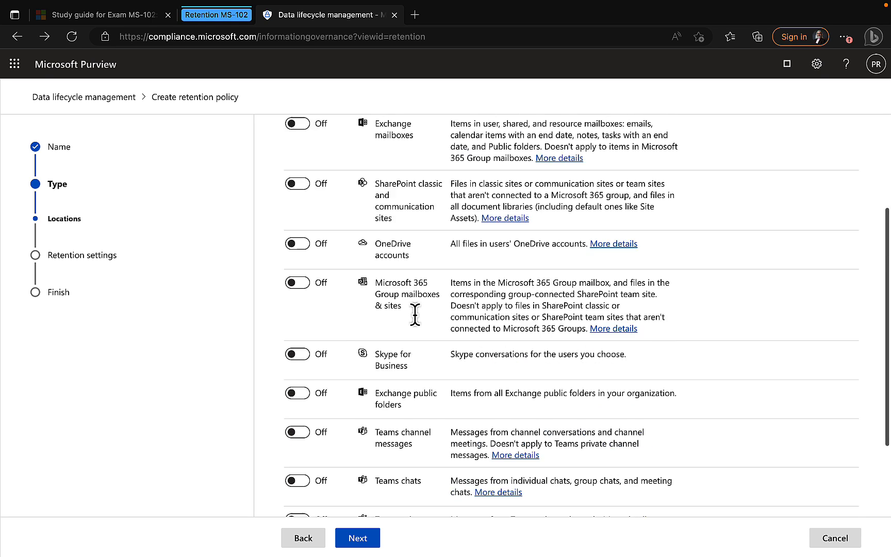
pyautogui.click(298, 280)
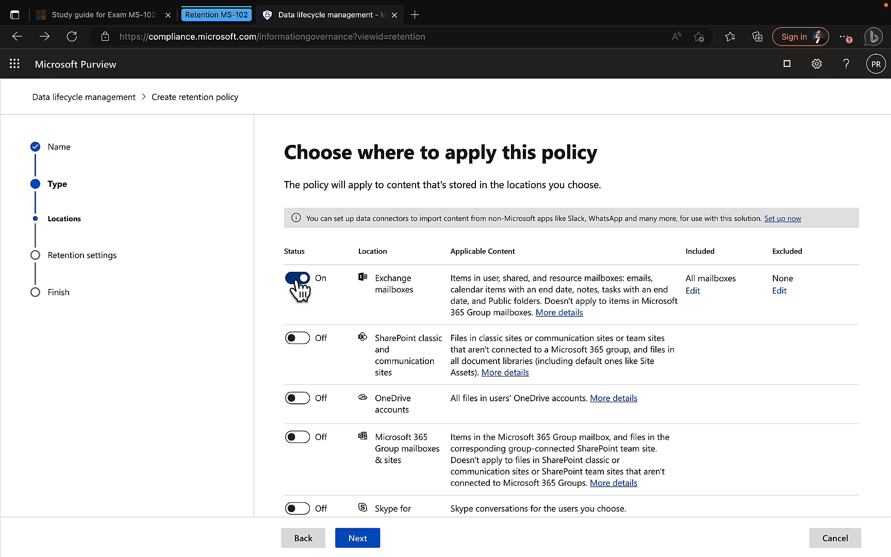
pyautogui.click(301, 338)
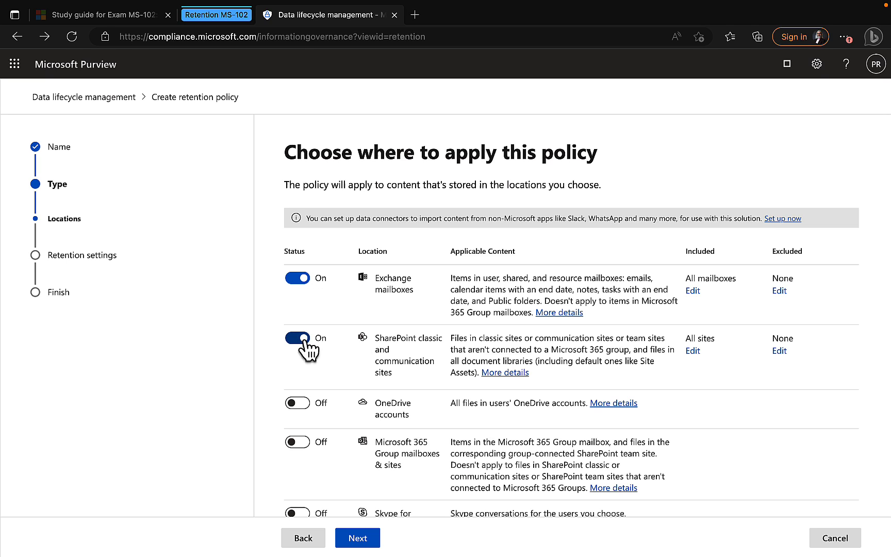
pyautogui.click(295, 405)
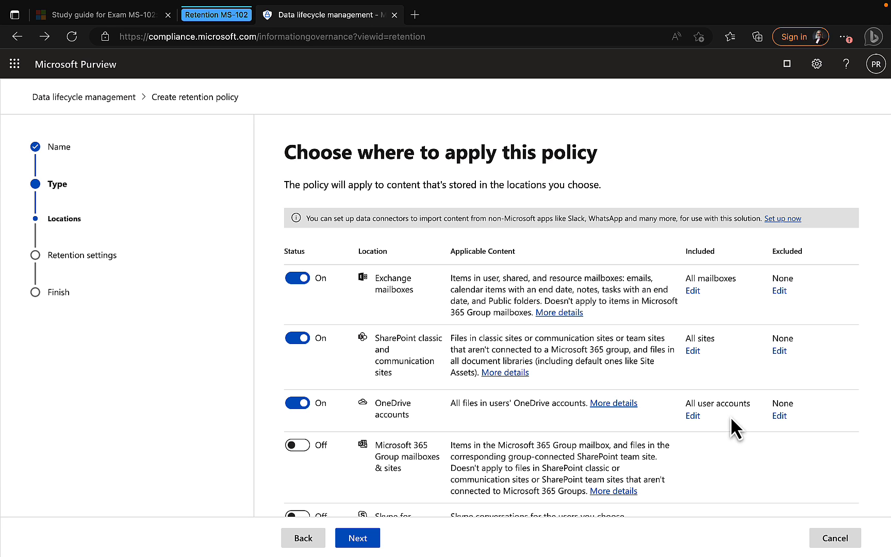
pyautogui.scroll(-2, 731, 419)
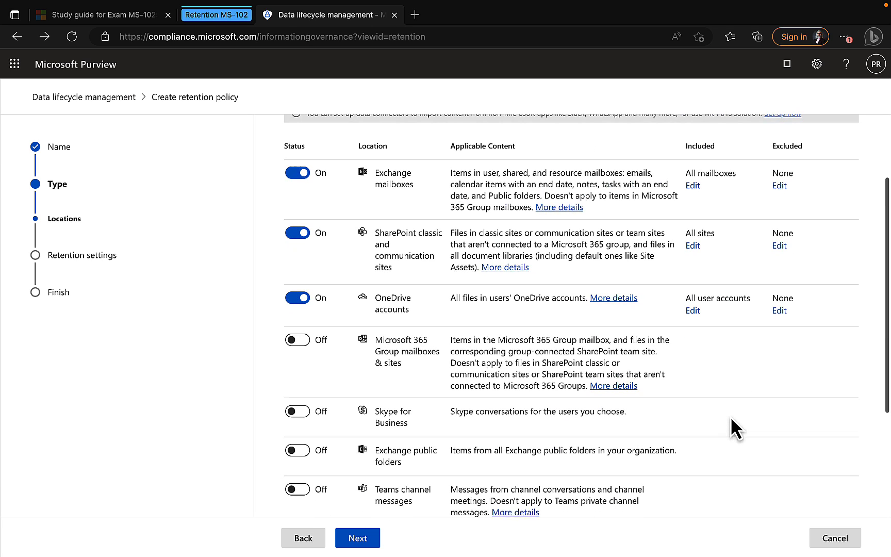
pyautogui.scroll(-3, 731, 419)
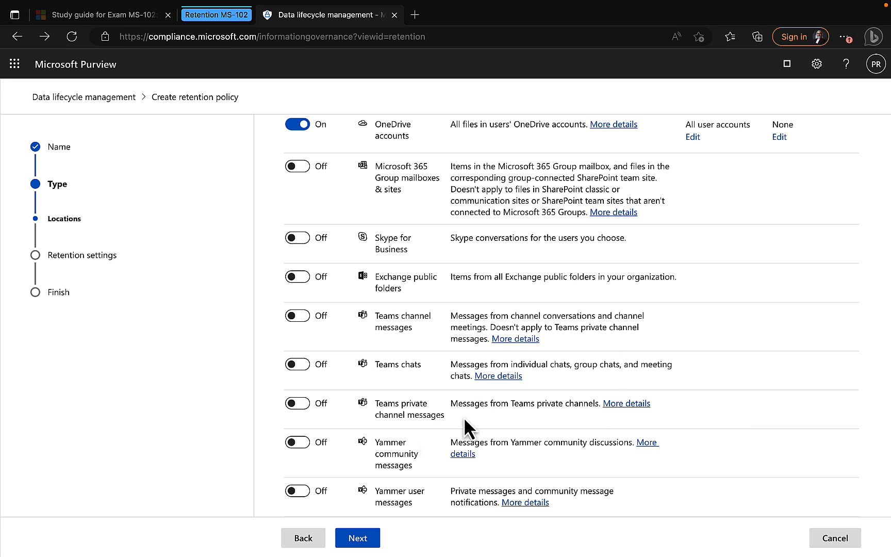
pyautogui.click(363, 538)
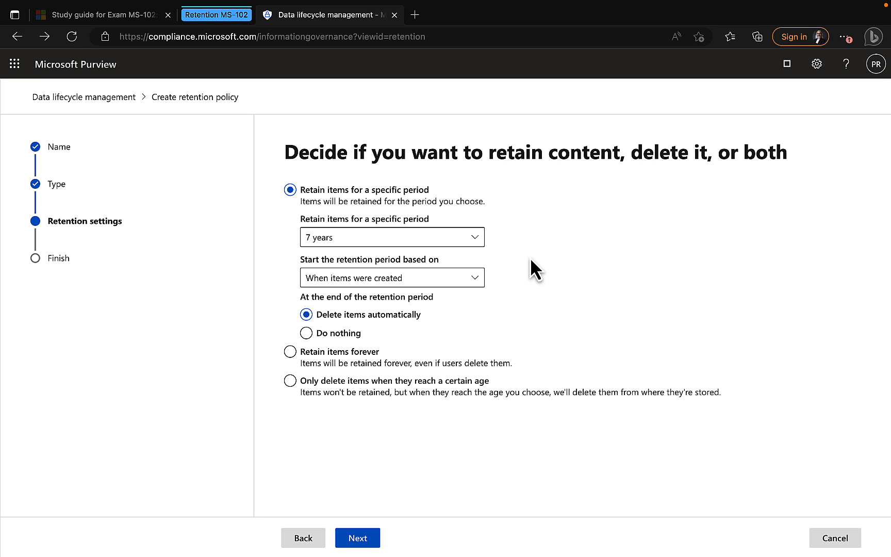
# Set items to be retained for 7 years from when they were created and deleted automatically at the end of the period.
pyautogui.click(473, 236)
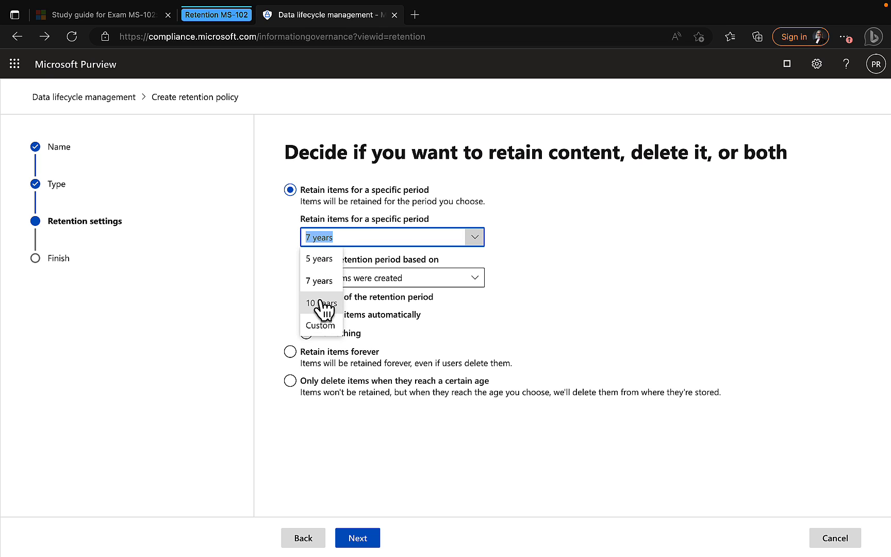
pyautogui.click(463, 236)
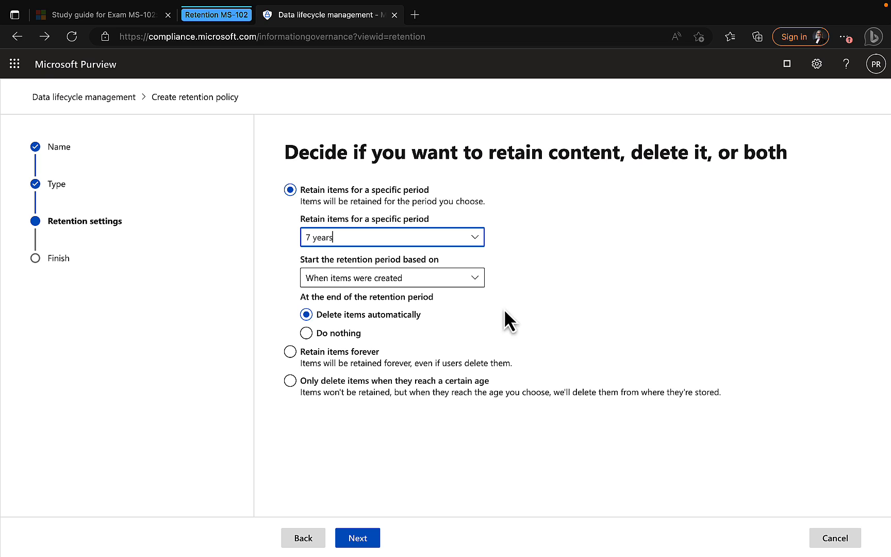
pyautogui.click(475, 279)
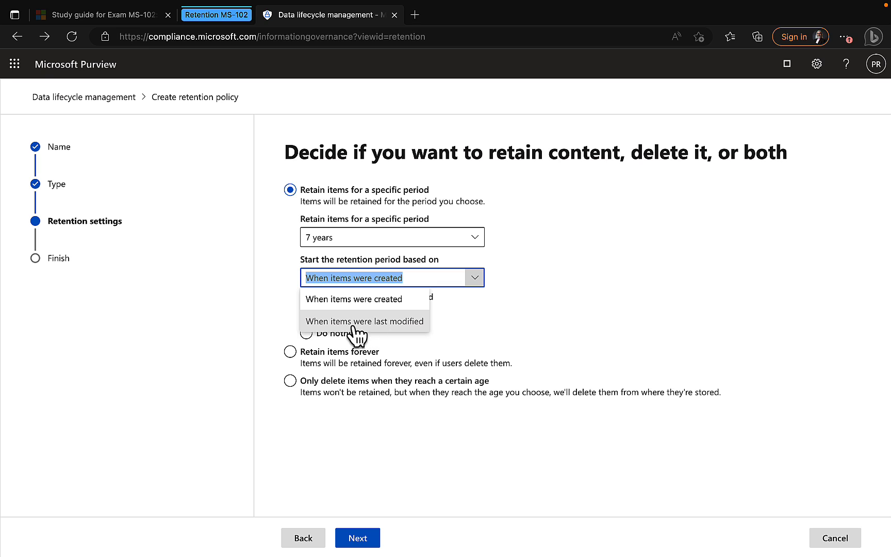
pyautogui.click(365, 303)
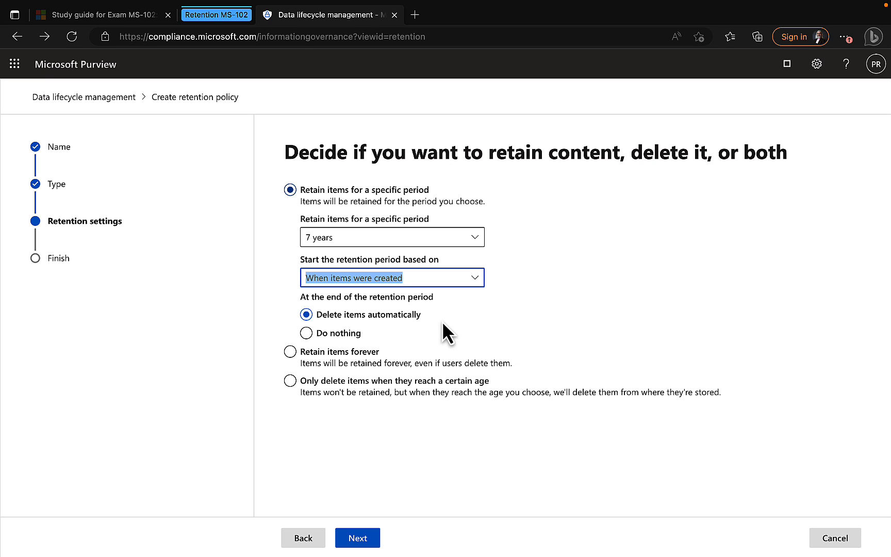
pyautogui.click(308, 333)
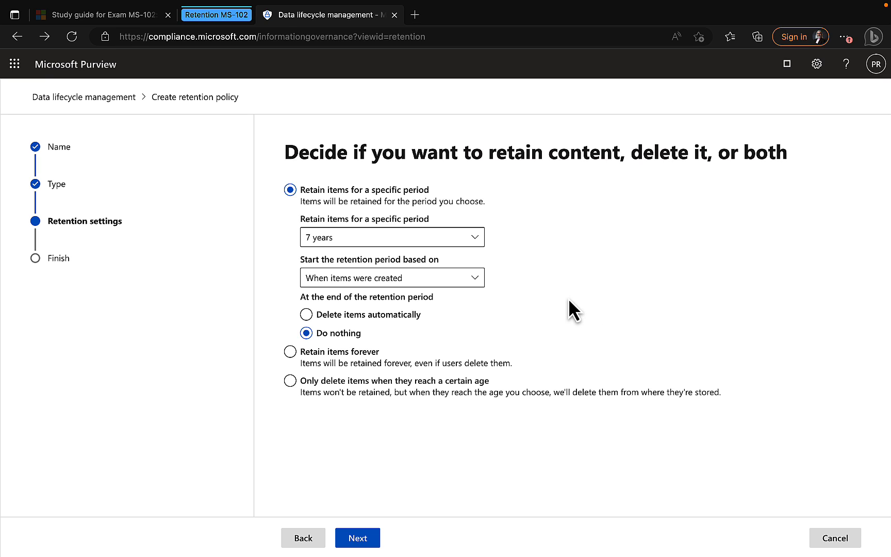
pyautogui.click(312, 315)
# Try the options to retain items forever and to only delete items at a certain age, checking the latter's age and date-basis choices.
pyautogui.click(290, 352)
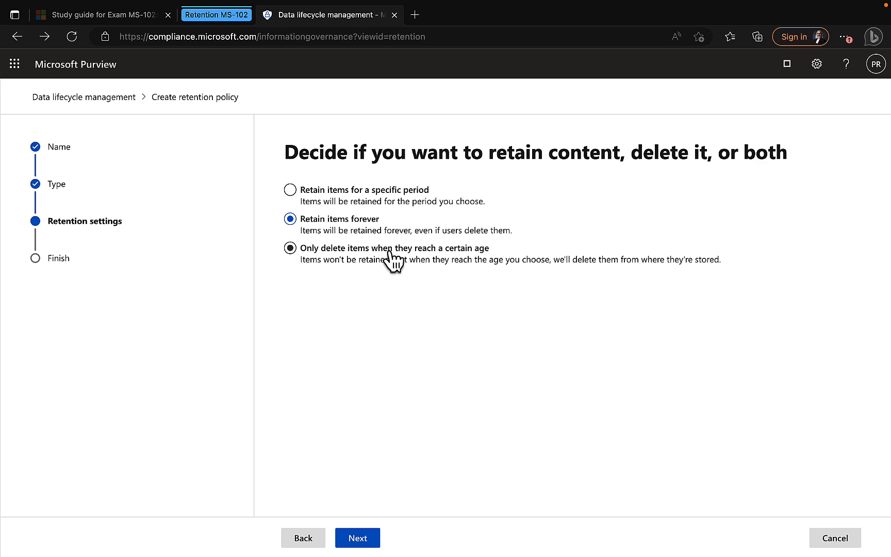
pyautogui.click(353, 251)
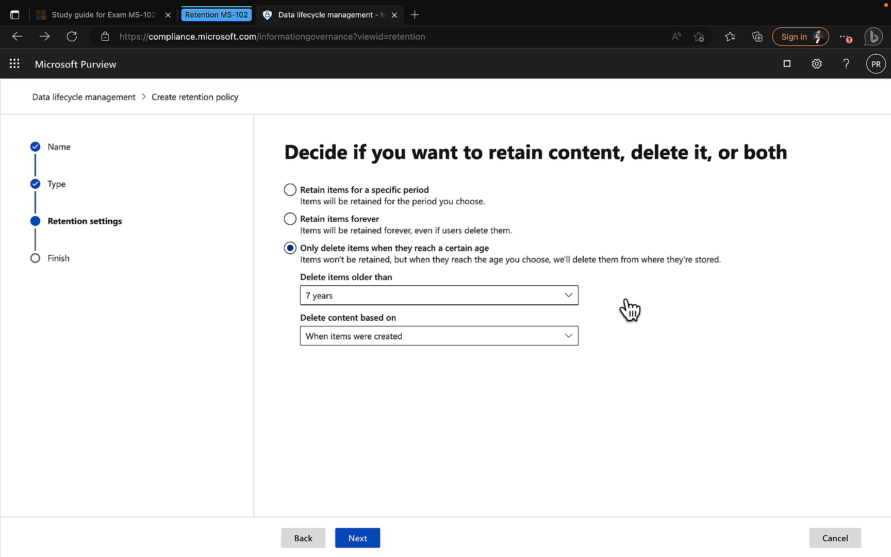
pyautogui.click(569, 297)
pyautogui.click(564, 299)
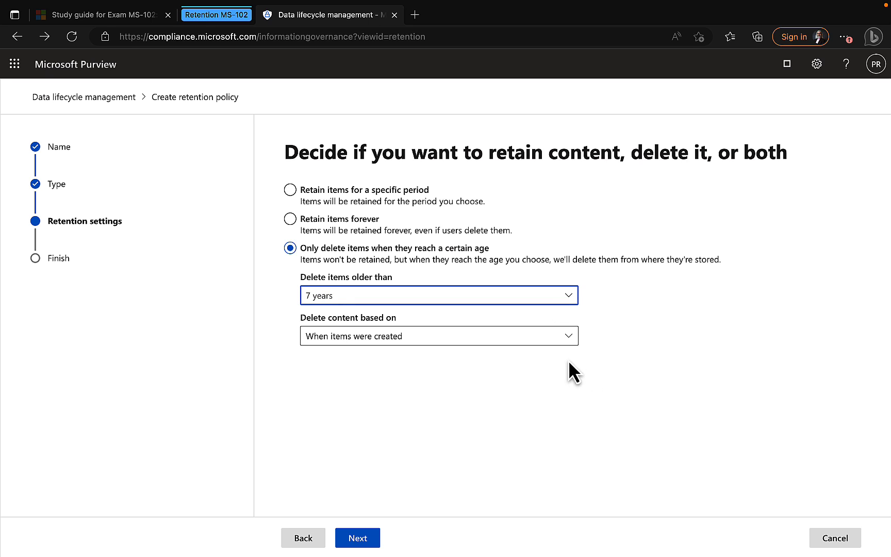
pyautogui.click(569, 336)
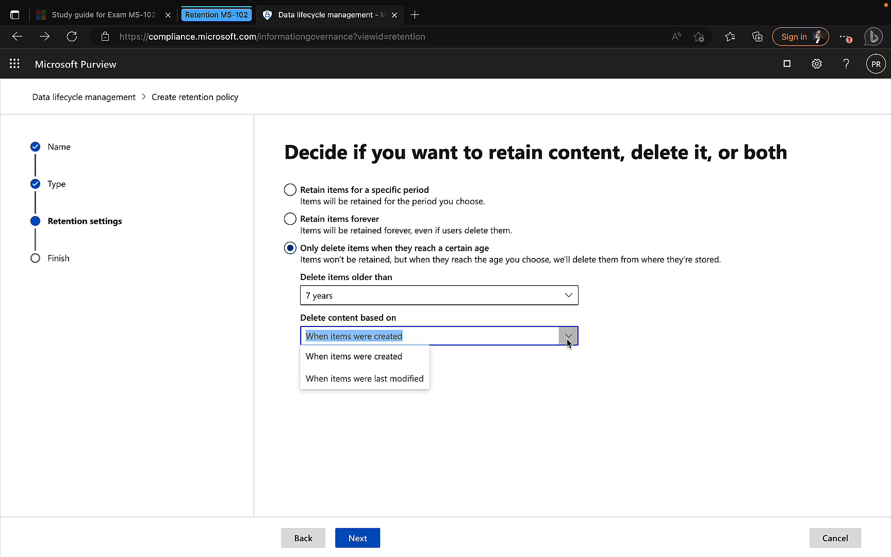
pyautogui.click(617, 365)
# Choose to retain items for a specific period, submit the default retention policy and return to the policy list.
pyautogui.click(312, 190)
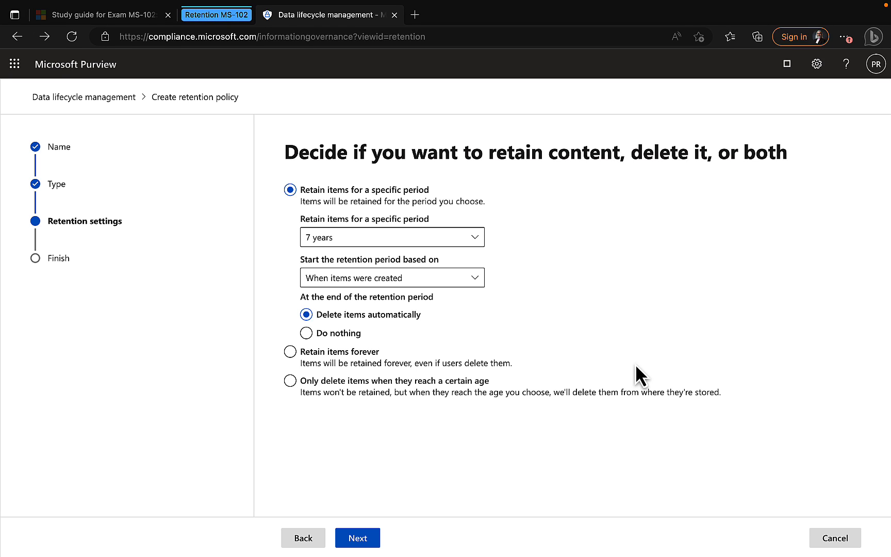
pyautogui.click(361, 538)
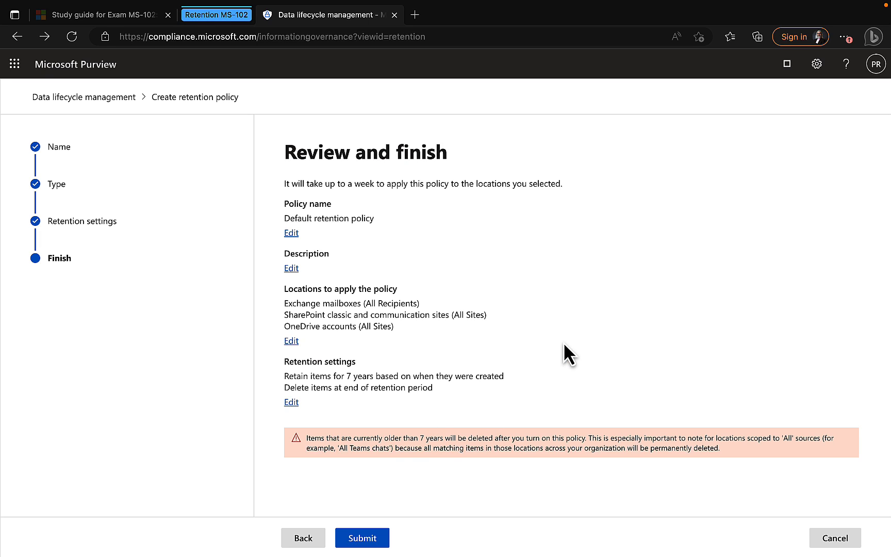
pyautogui.click(362, 538)
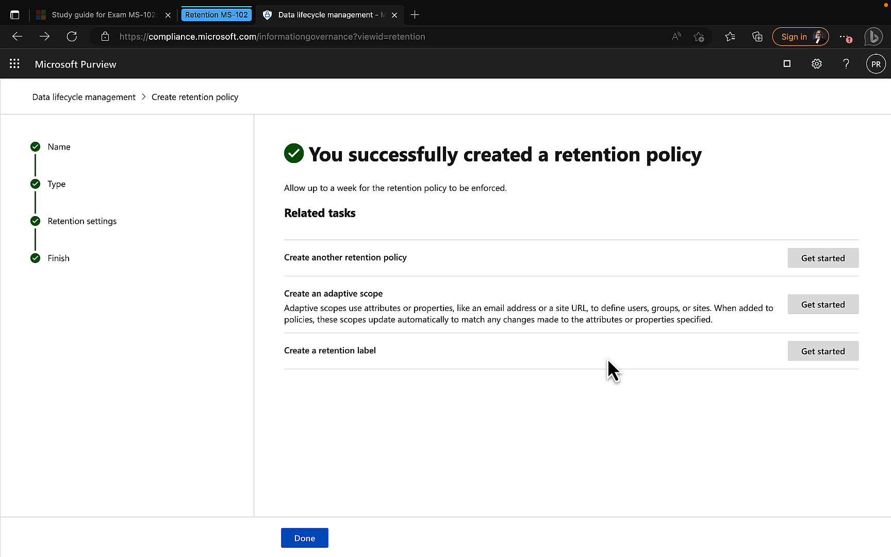
pyautogui.click(300, 541)
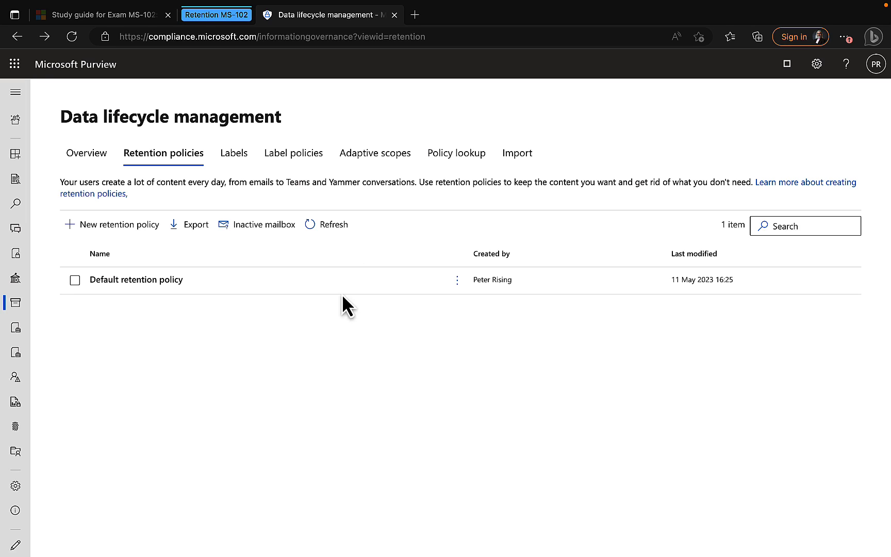
# Open the Adaptive scopes management page and check its place under Roles & scopes in the navigation.
pyautogui.click(375, 154)
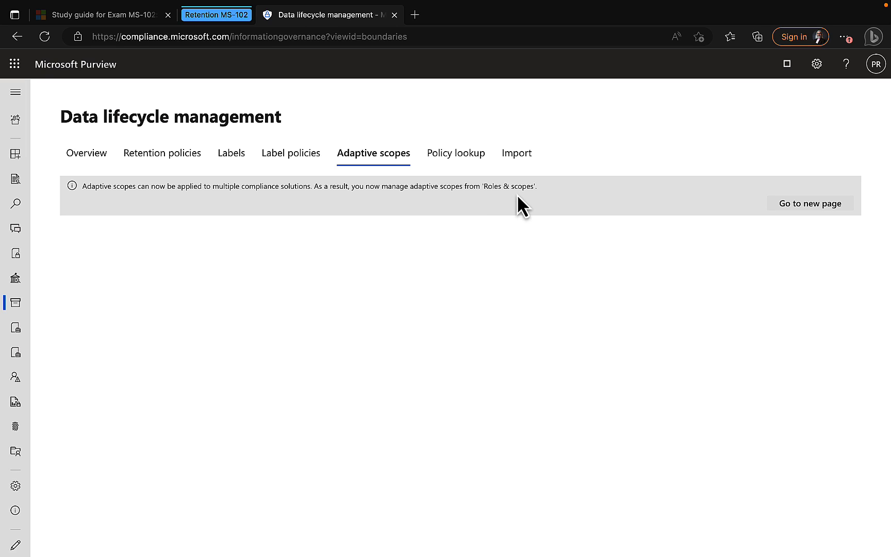
pyautogui.click(813, 205)
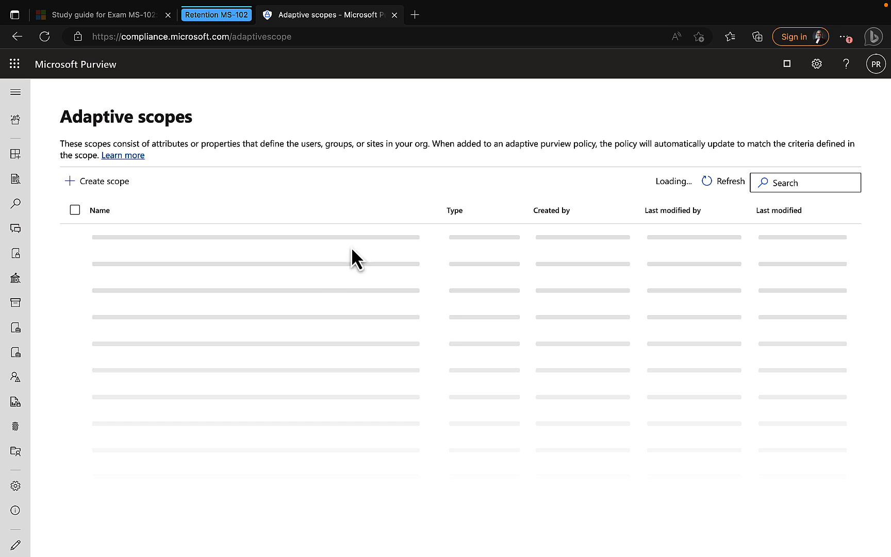
pyautogui.moveTo(17, 97)
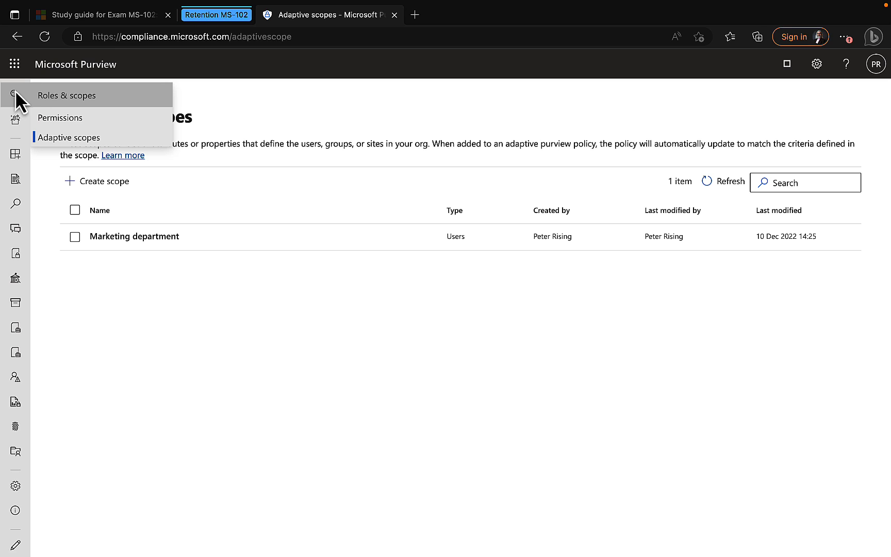
pyautogui.click(20, 93)
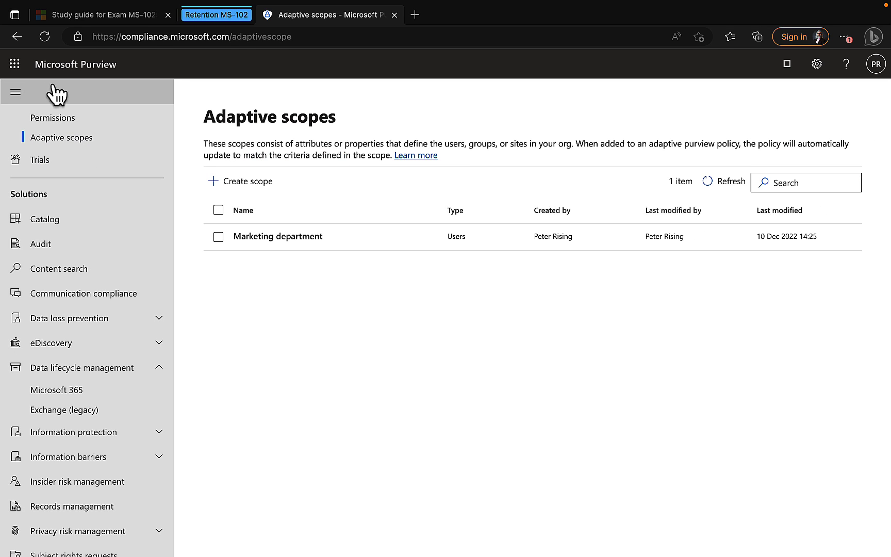
pyautogui.scroll(4, 54, 156)
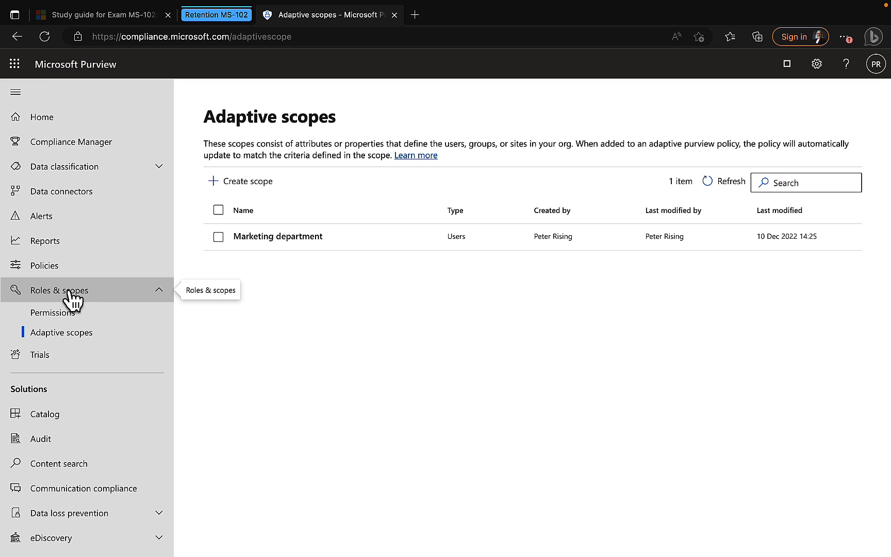
pyautogui.click(28, 95)
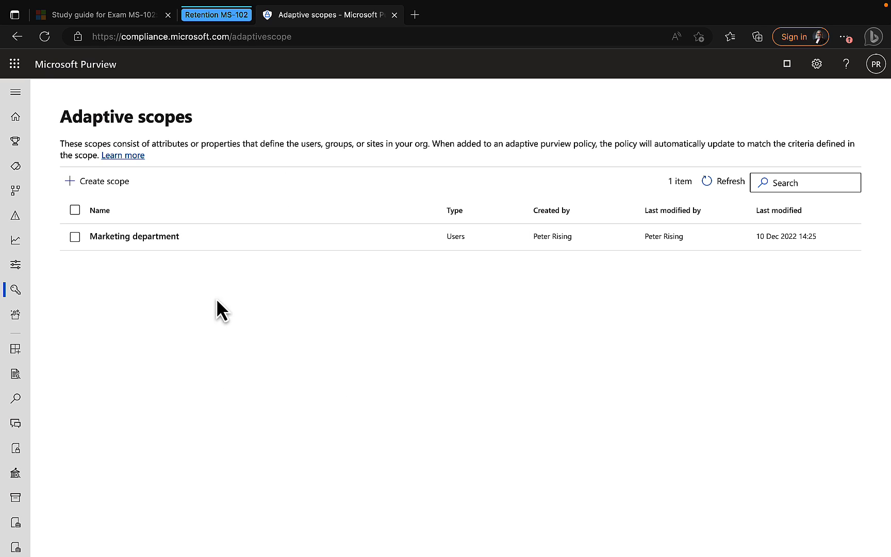
# Start a new adaptive scope named "Sales dept" without a description, keeping Full directory as its admin unit.
pyautogui.click(116, 184)
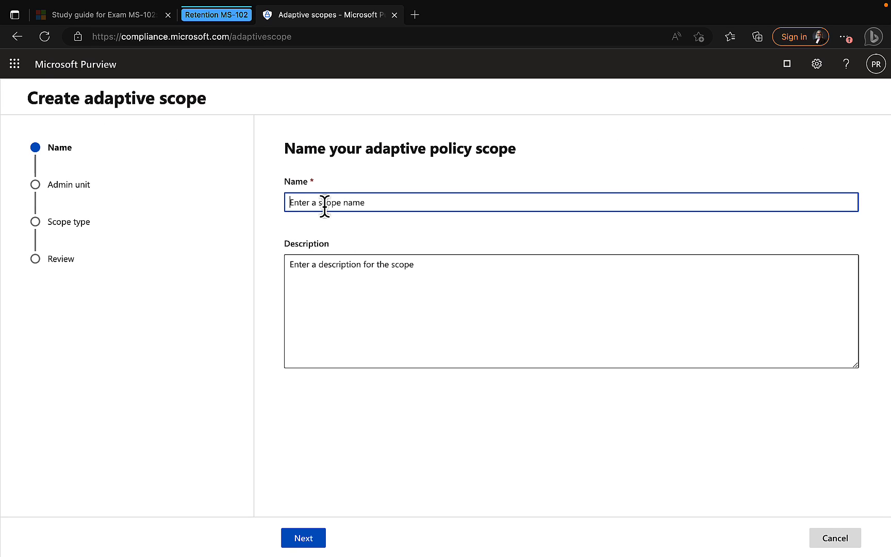
pyautogui.write('Sales dept')
pyautogui.click(302, 539)
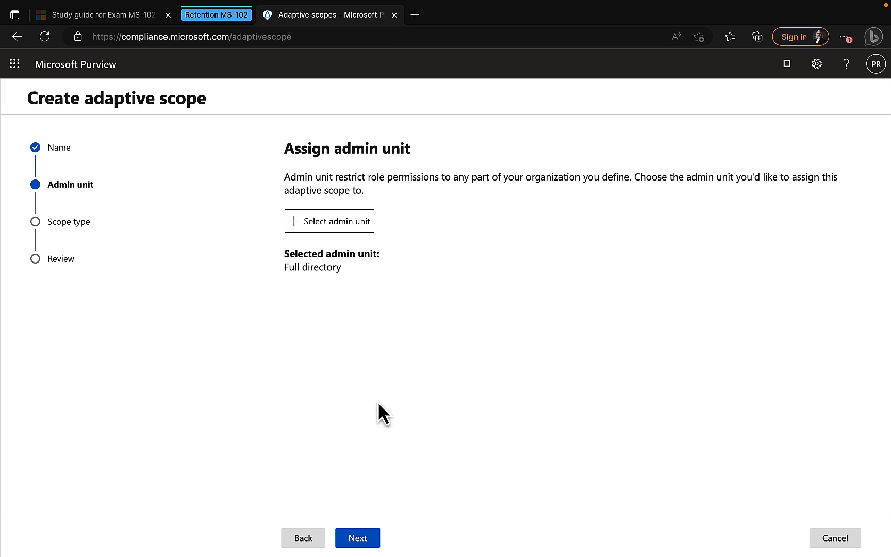
pyautogui.click(332, 222)
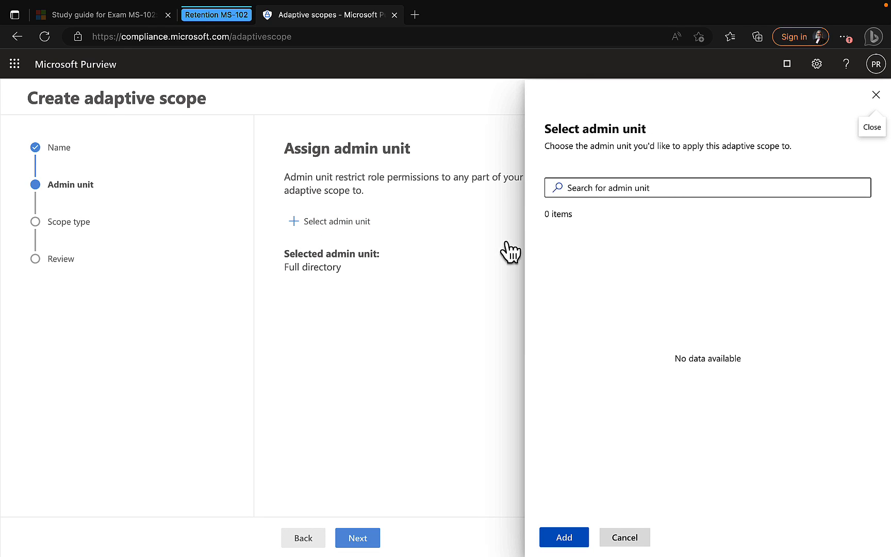
pyautogui.click(623, 538)
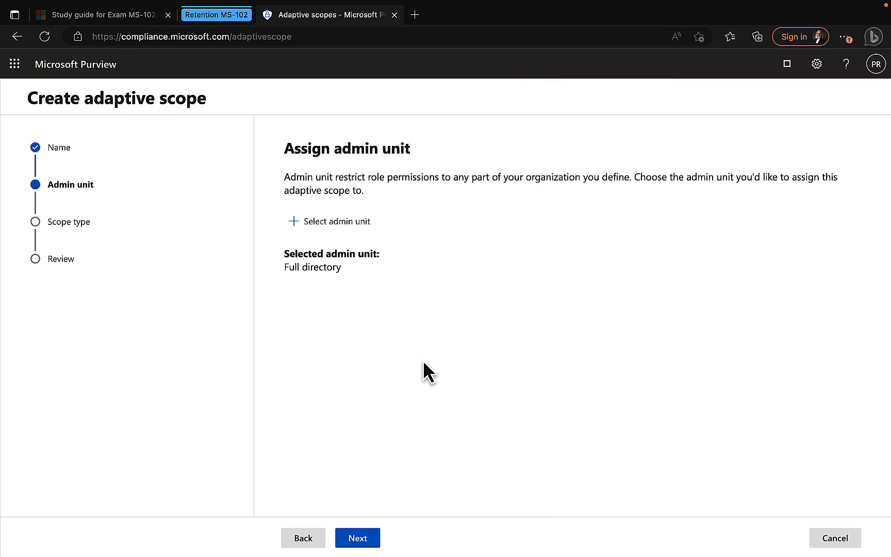
pyautogui.click(359, 540)
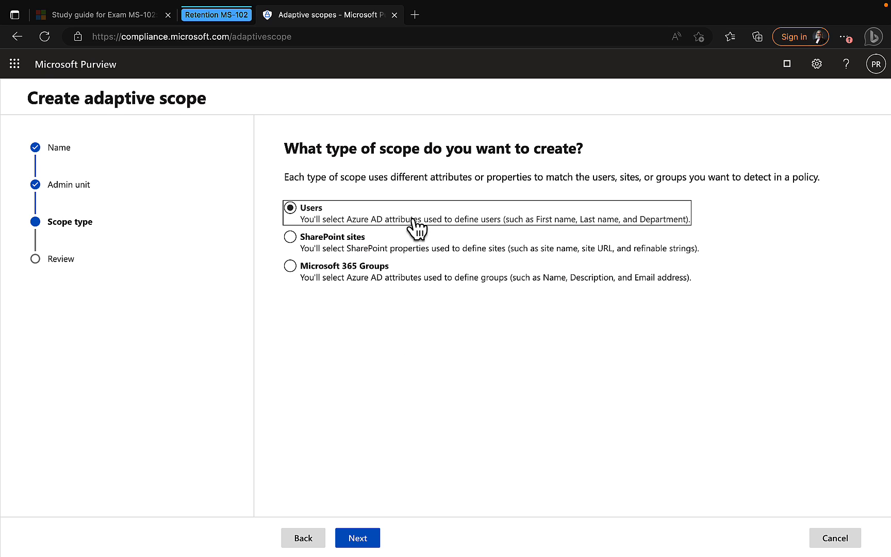
# Choose Users as the scope type and continue to the user query.
pyautogui.click(350, 221)
pyautogui.click(353, 246)
pyautogui.click(290, 208)
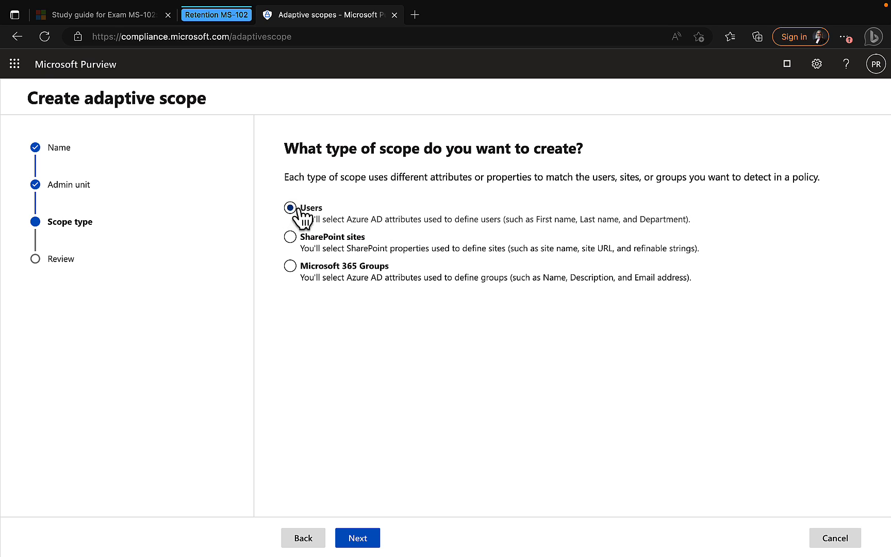
pyautogui.click(358, 539)
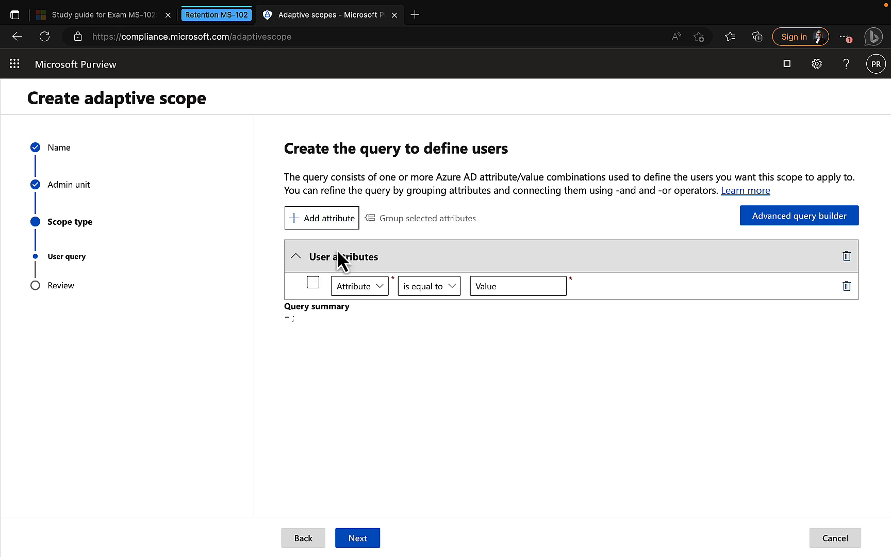
# Define the user query as Department is equal to Sales and continue to the scope's review.
pyautogui.click(380, 286)
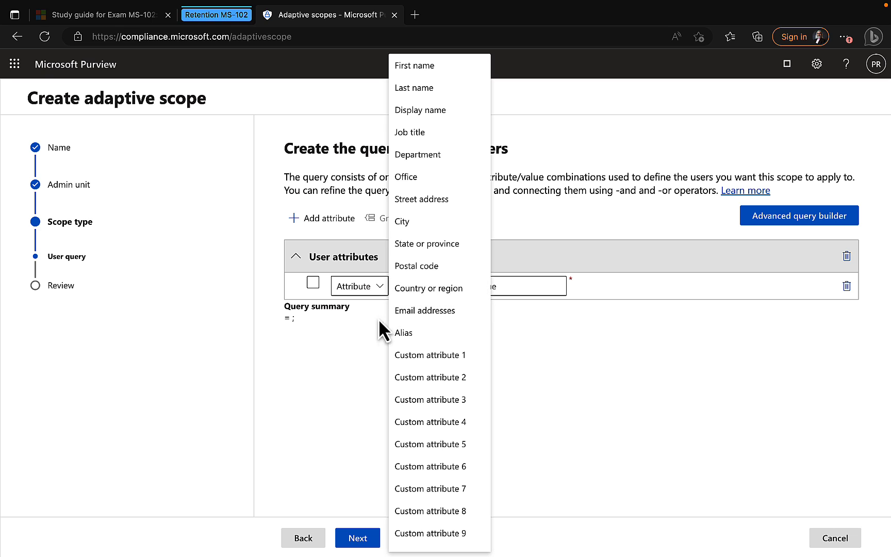
pyautogui.click(353, 362)
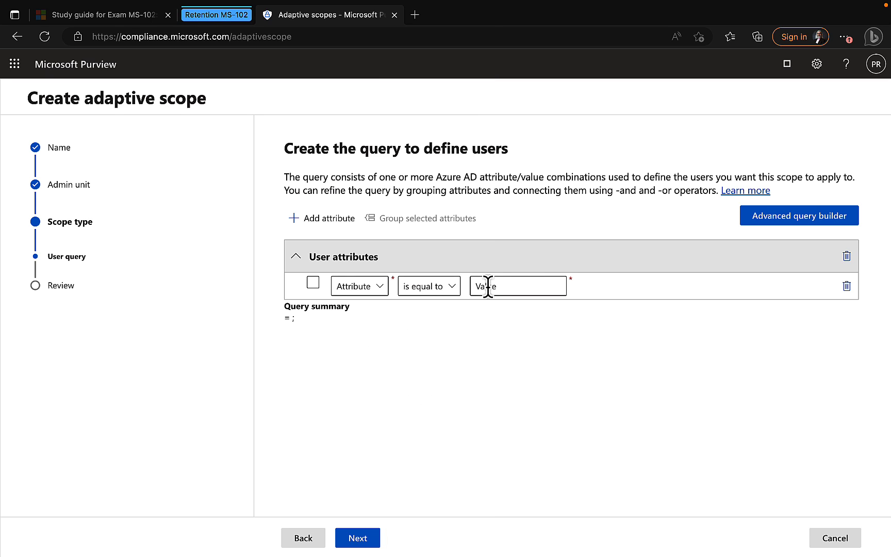
pyautogui.click(380, 286)
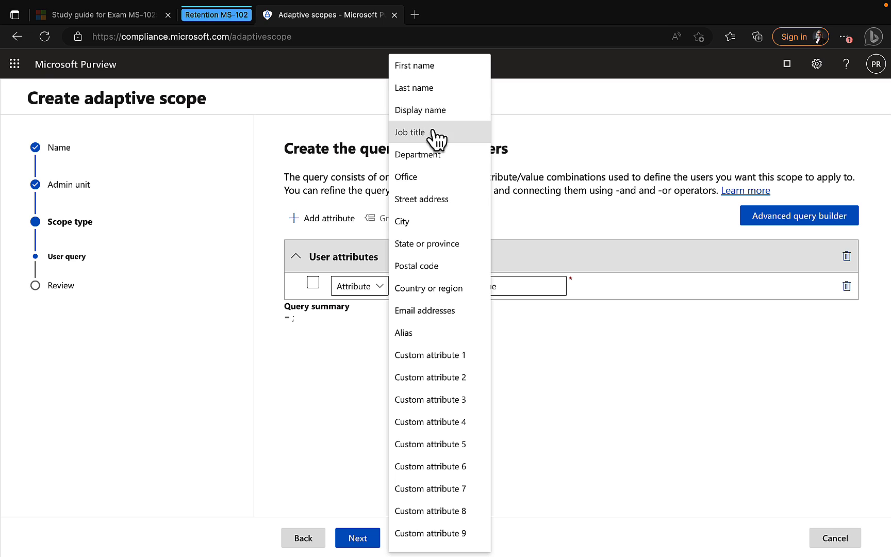
pyautogui.click(435, 157)
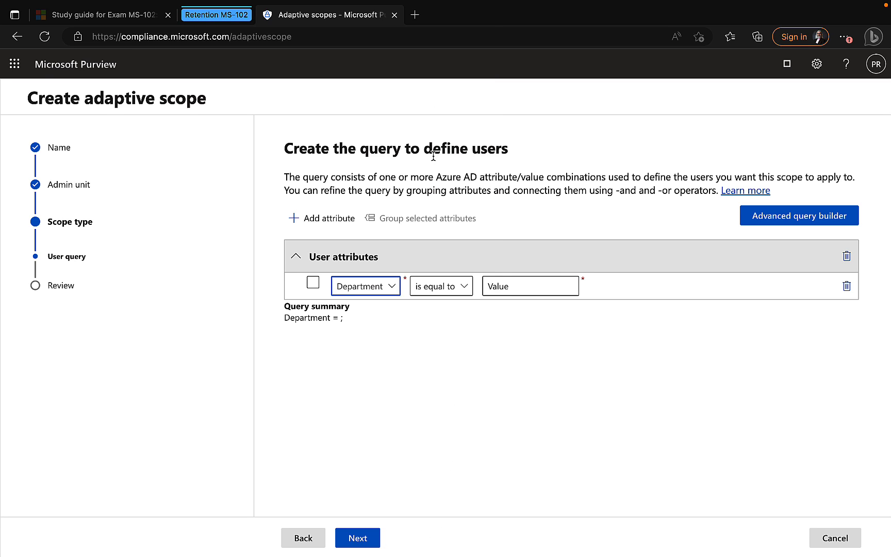
pyautogui.click(516, 286)
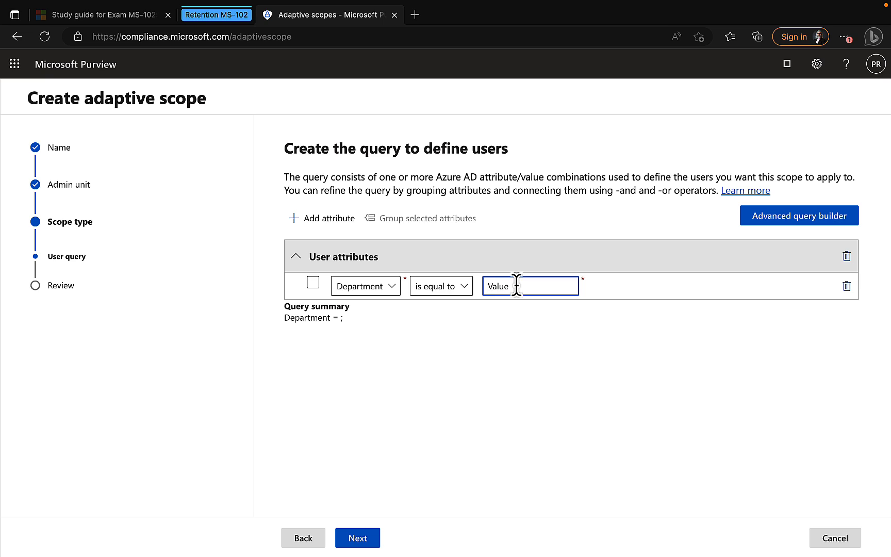
pyautogui.write('Sales')
pyautogui.click(361, 536)
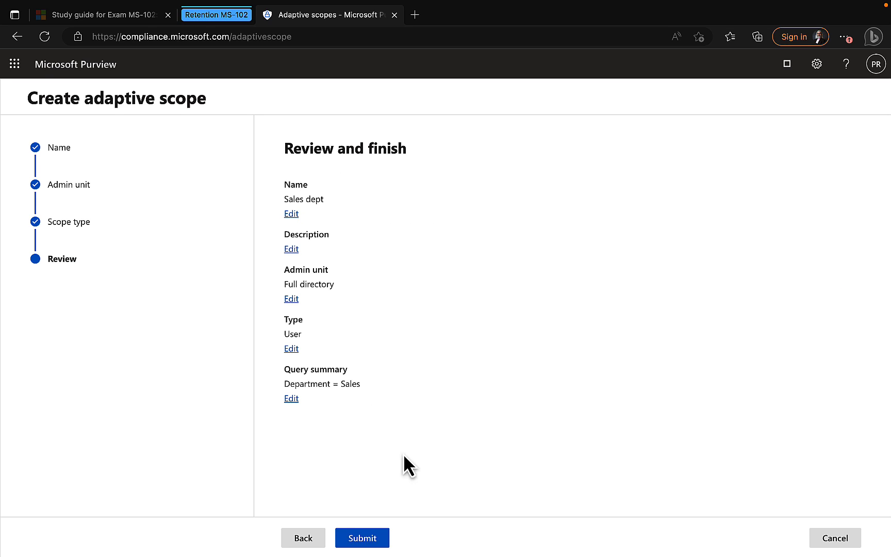
# Submit the adaptive scope and return to the retention policies list in Data lifecycle management for Microsoft 365.
pyautogui.click(363, 537)
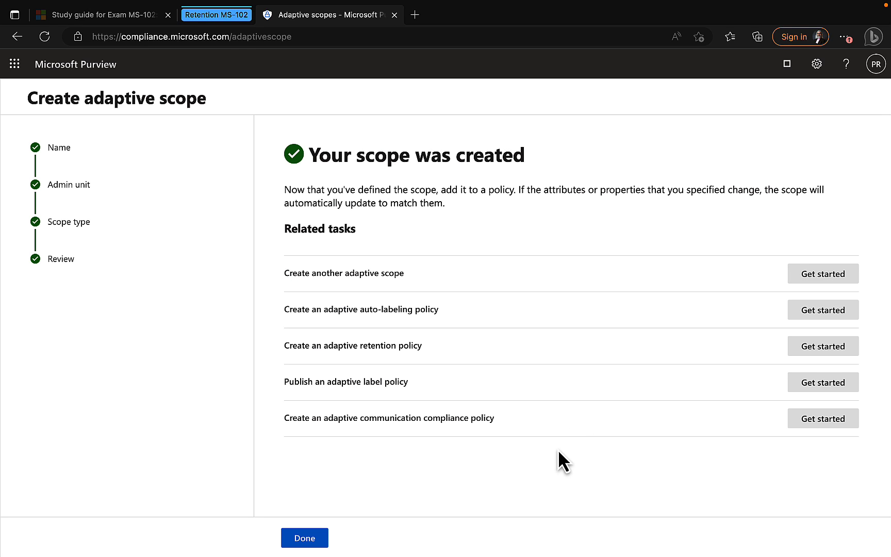
pyautogui.click(310, 536)
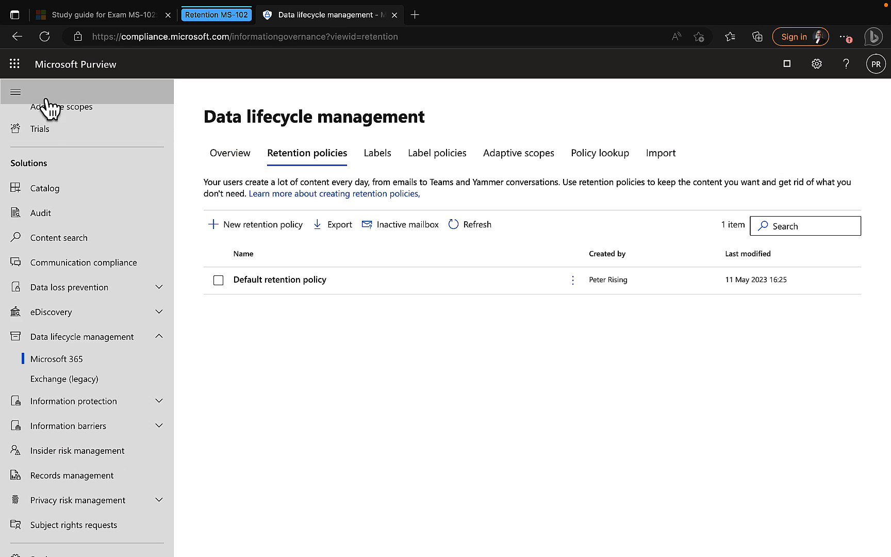
pyautogui.click(16, 94)
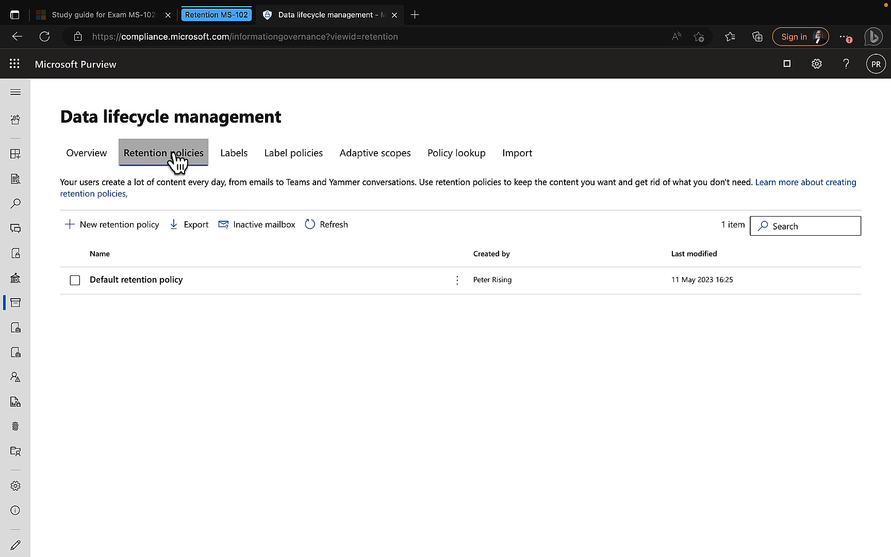
# Start a new retention policy named "Adaptive", keep Adaptive as its type, and continue to the scopes and locations.
pyautogui.click(124, 227)
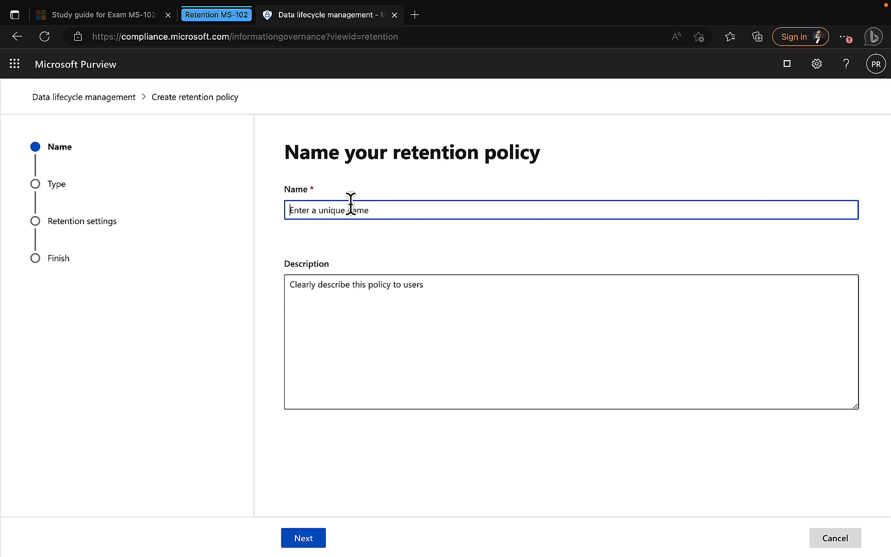
pyautogui.write('Adaptive')
pyautogui.click(309, 539)
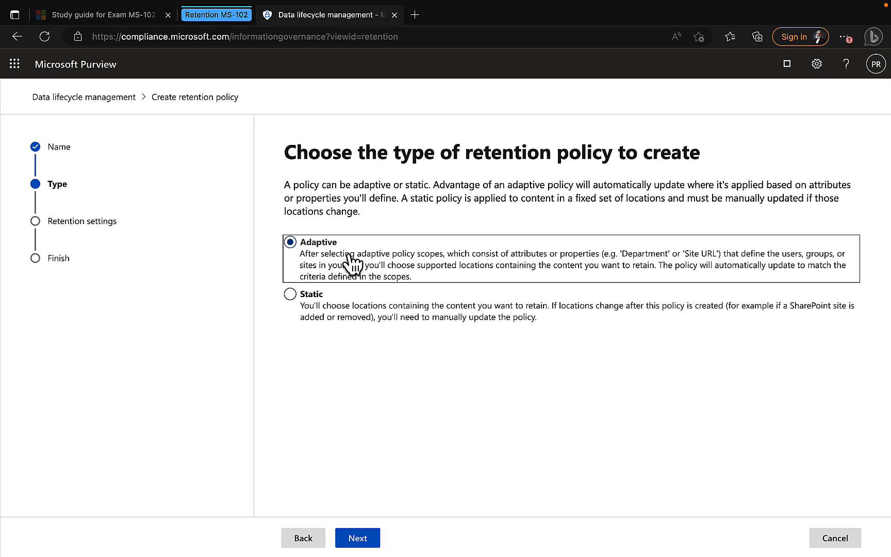
pyautogui.click(361, 539)
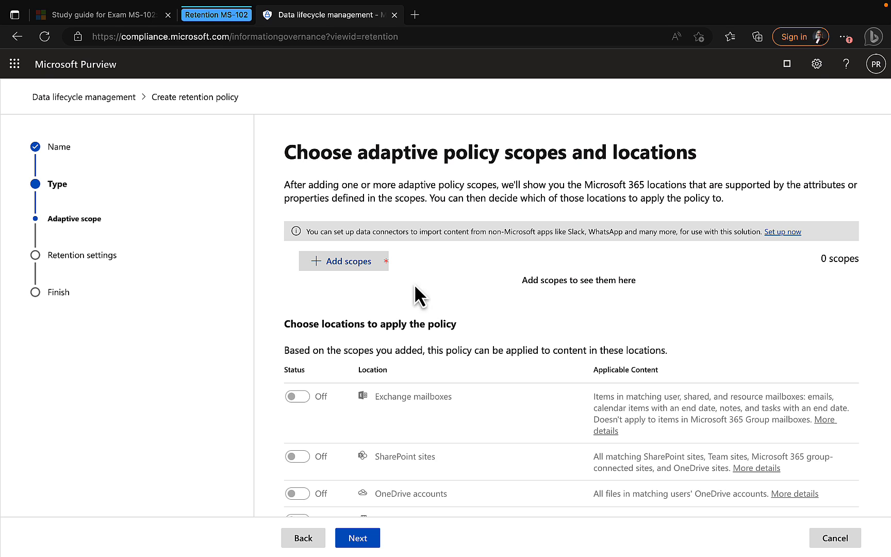
# Add the Sales dept adaptive scope to the retention policy.
pyautogui.click(351, 261)
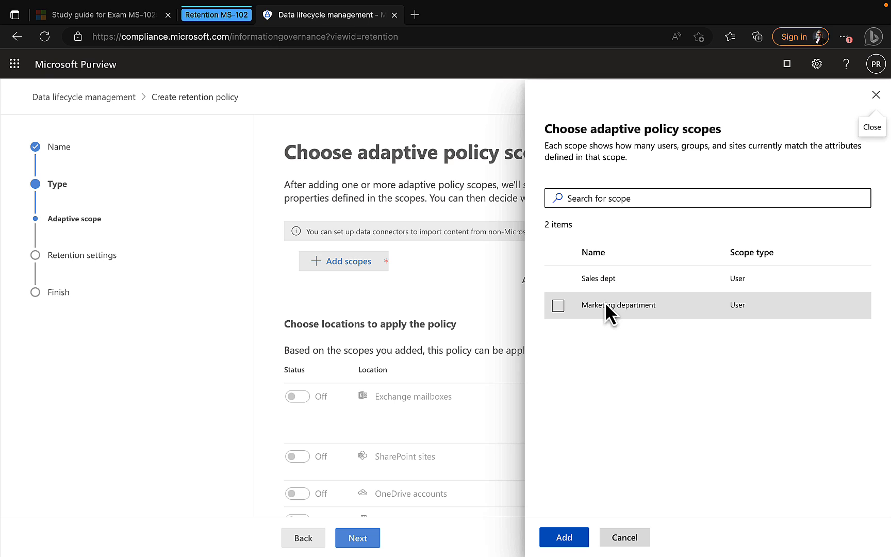
pyautogui.click(561, 283)
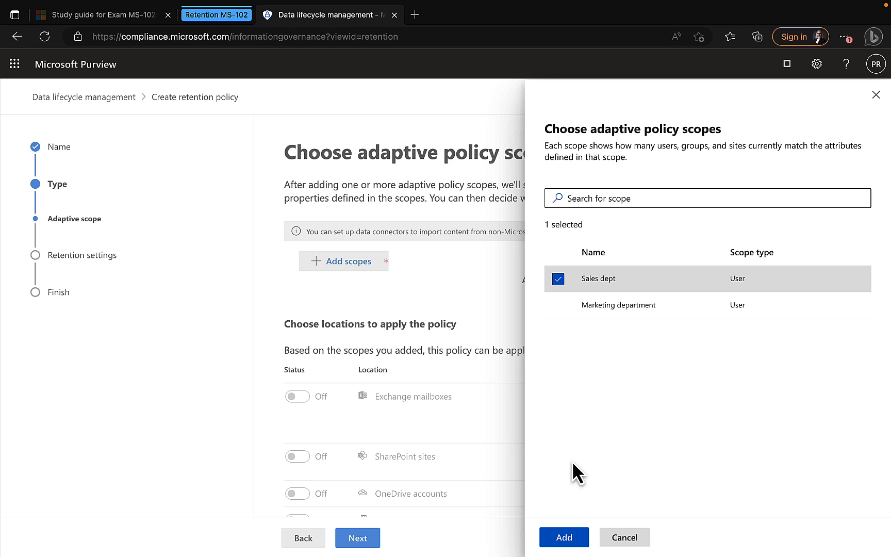
pyautogui.click(567, 537)
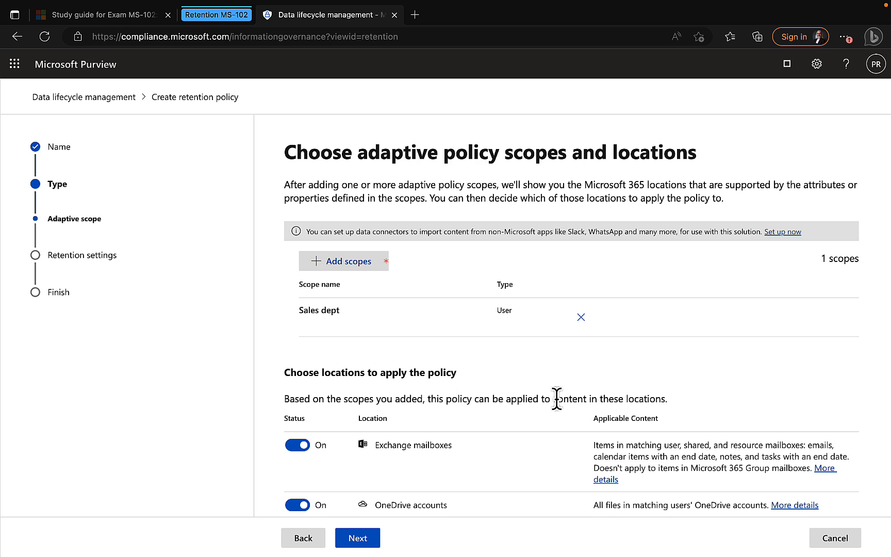
# Apply the policy to Teams chats instead of Exchange mailboxes and OneDrive accounts, and discard the policy at its retention settings.
pyautogui.scroll(-2, 557, 400)
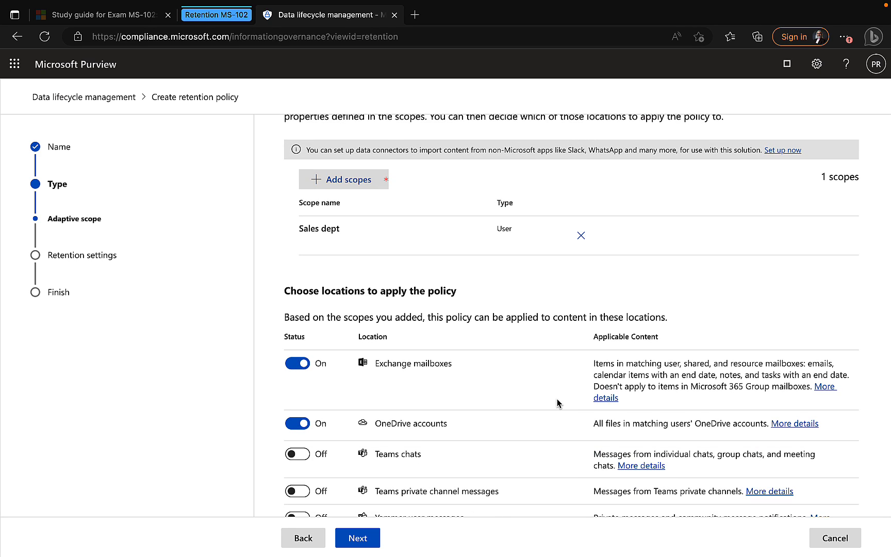
pyautogui.scroll(-1, 557, 403)
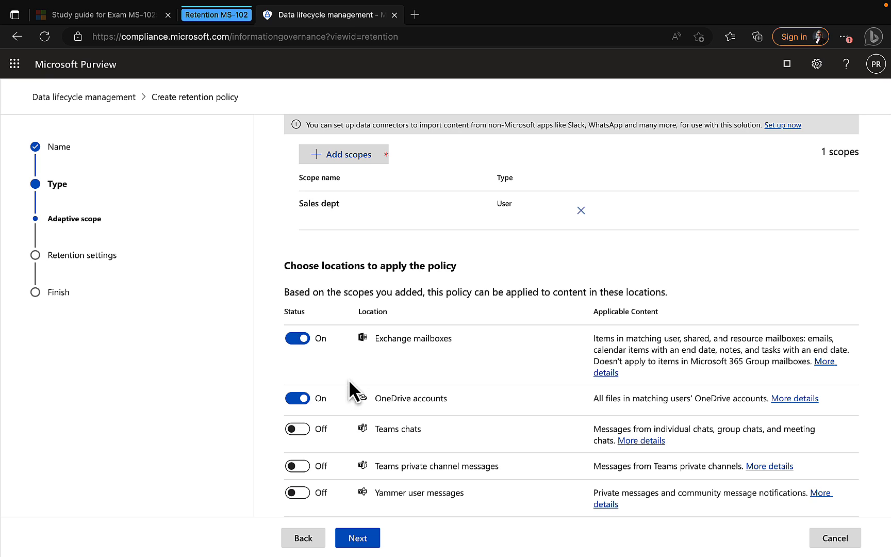
pyautogui.click(295, 341)
pyautogui.click(299, 399)
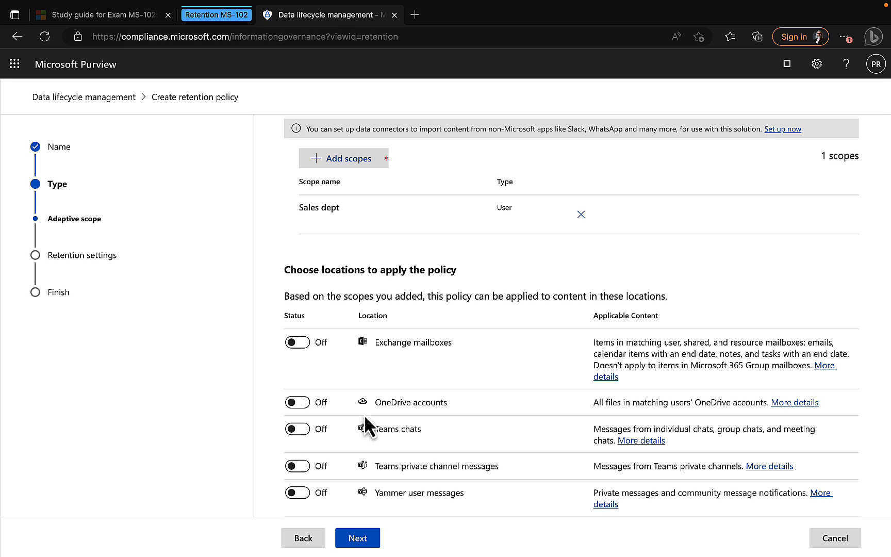
pyautogui.click(297, 429)
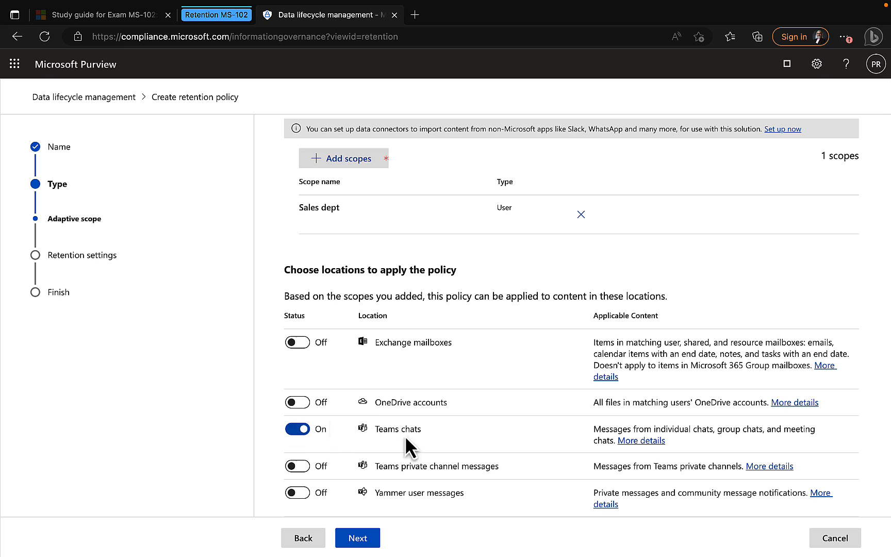
pyautogui.click(361, 538)
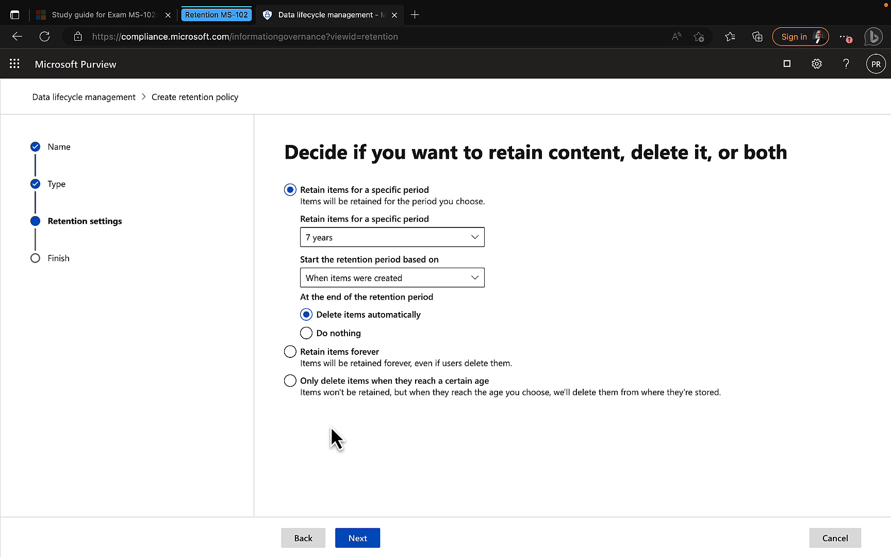
pyautogui.click(835, 537)
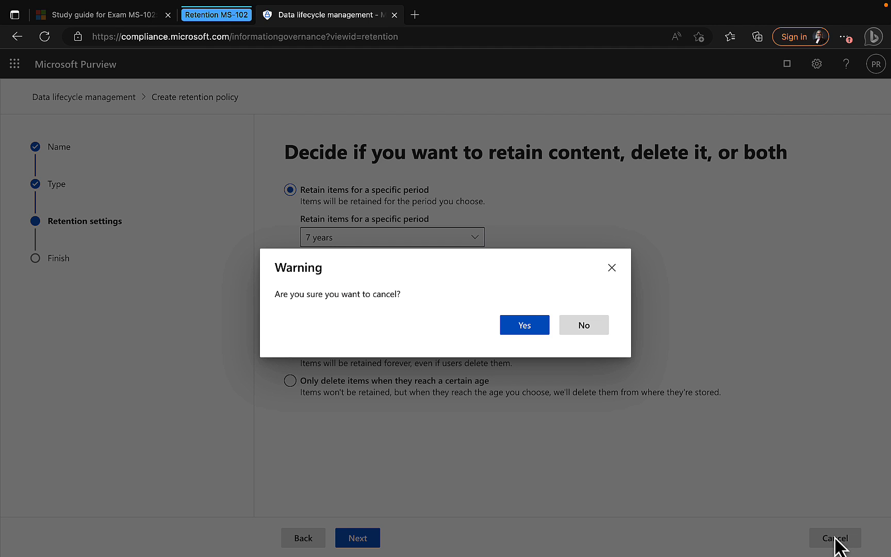
pyautogui.click(524, 328)
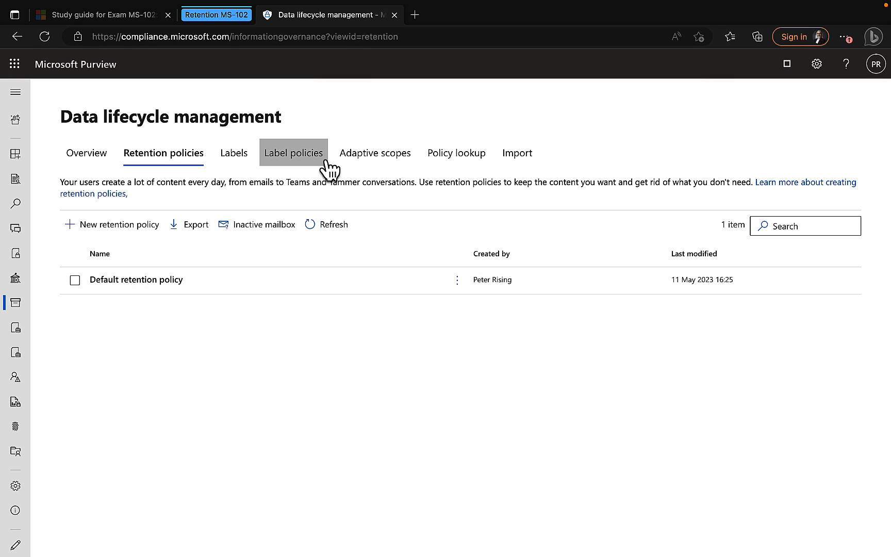
# Start a new retention label named "Label A - 5 years" without descriptions and continue to its label settings.
pyautogui.click(233, 157)
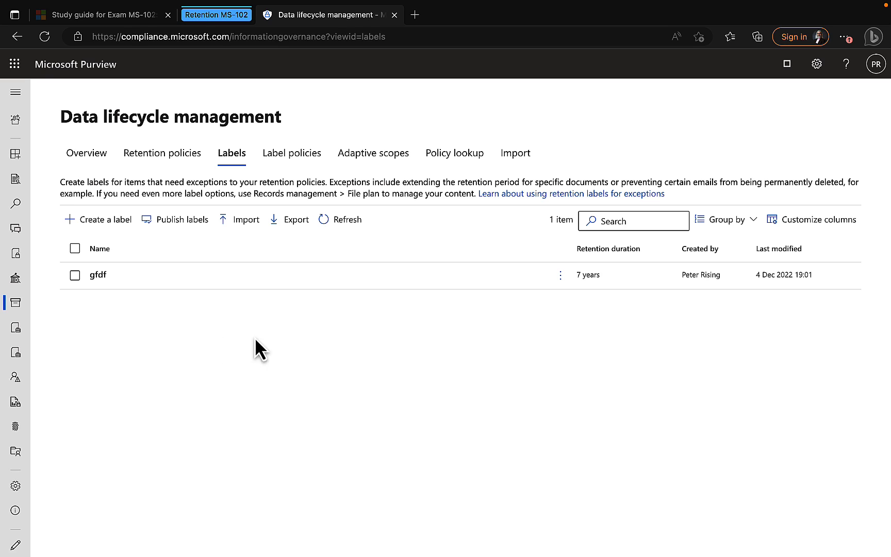
pyautogui.click(104, 222)
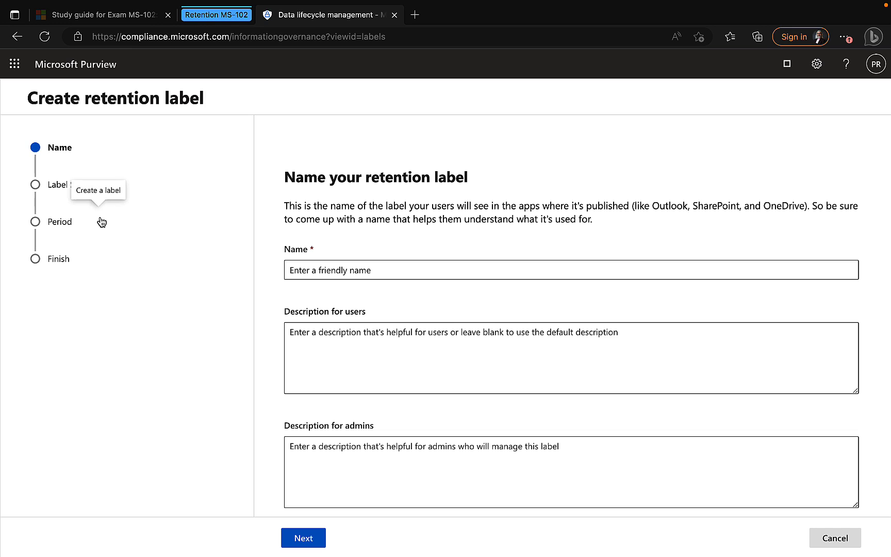
pyautogui.click(327, 270)
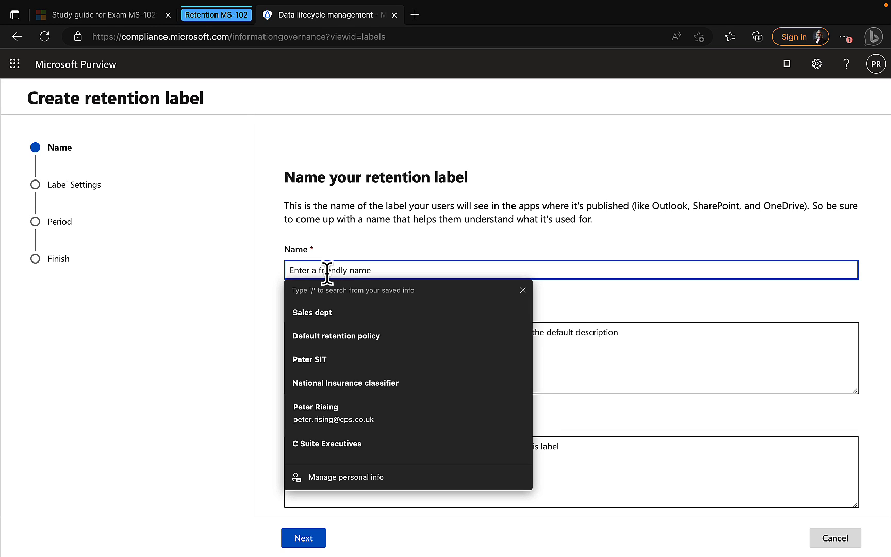
pyautogui.write('Labe')
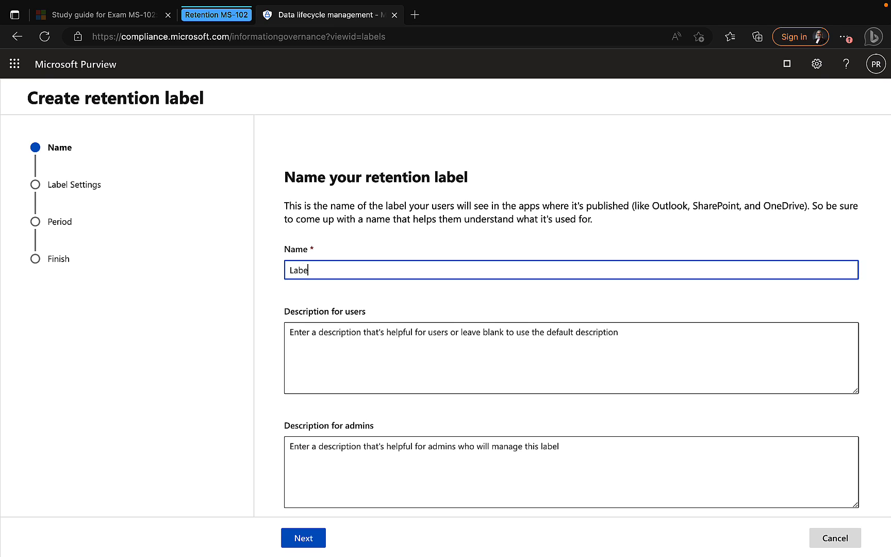
pyautogui.write('l A - 5 years')
pyautogui.scroll(-1, 346, 479)
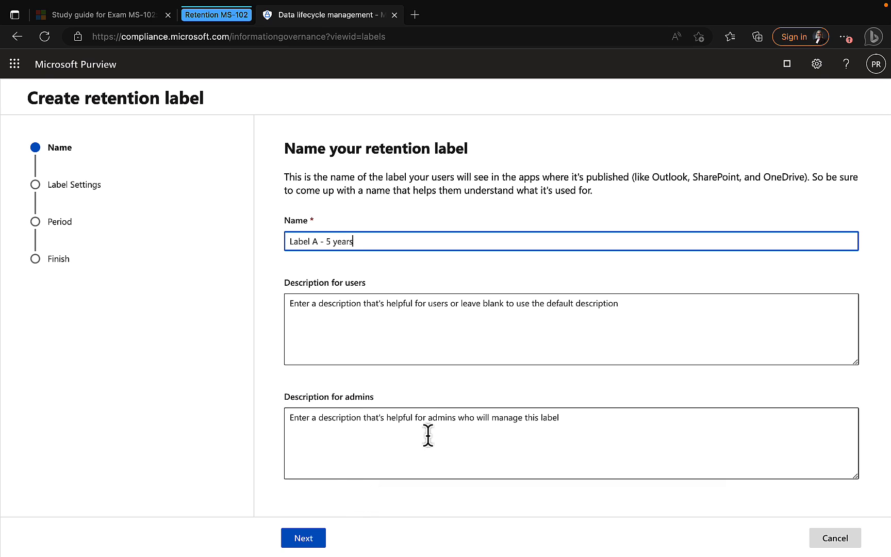
pyautogui.click(313, 539)
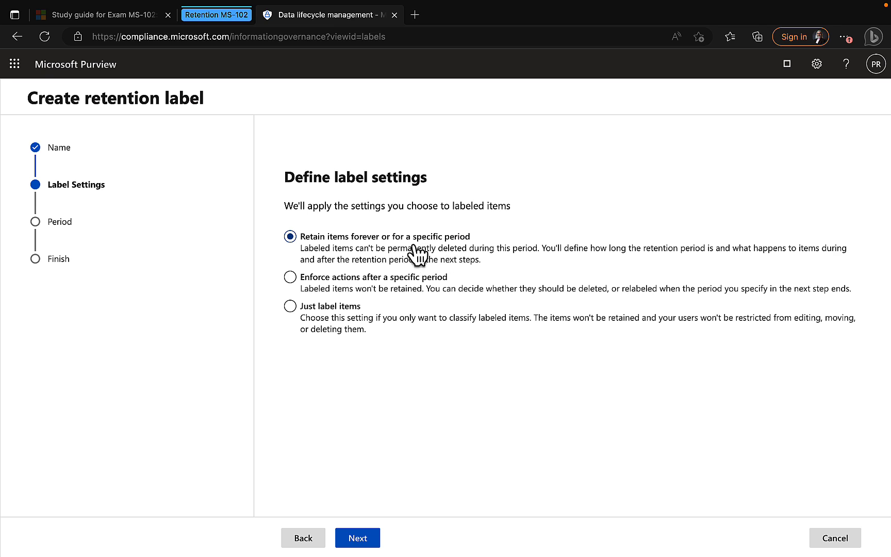
# Try the Just label items setting, look at its period page, and return to the label settings.
pyautogui.click(360, 280)
pyautogui.click(326, 283)
pyautogui.click(319, 309)
pyautogui.click(363, 537)
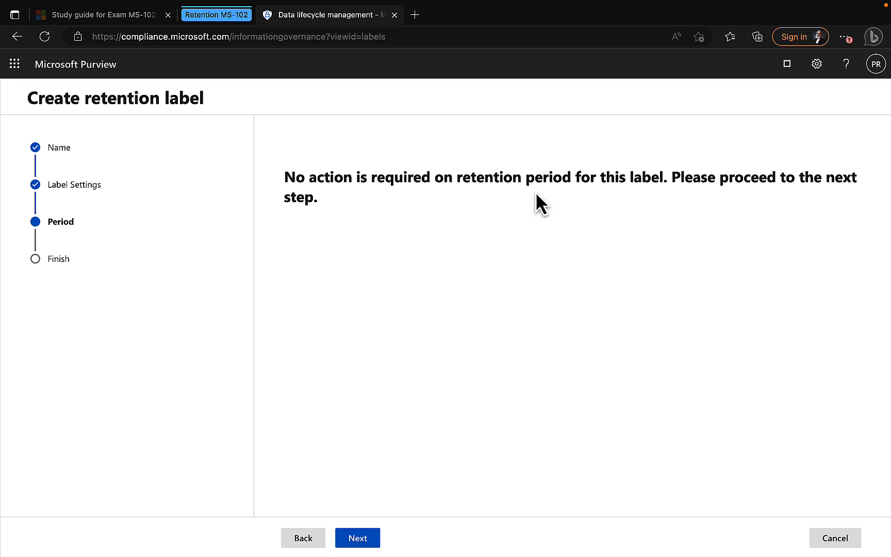
pyautogui.click(307, 538)
# Choose Enforce actions after a specific period, set the period to begin when items were labeled, and return to the label settings.
pyautogui.click(357, 282)
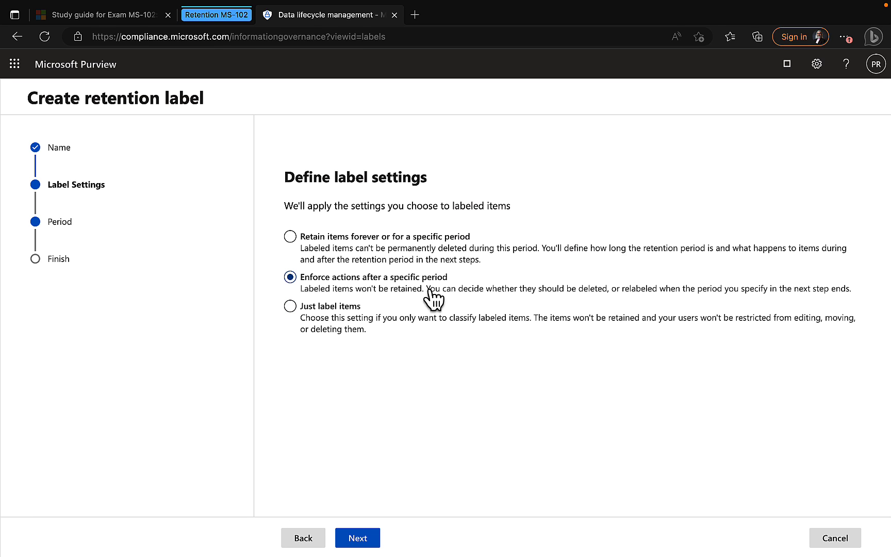
pyautogui.click(370, 536)
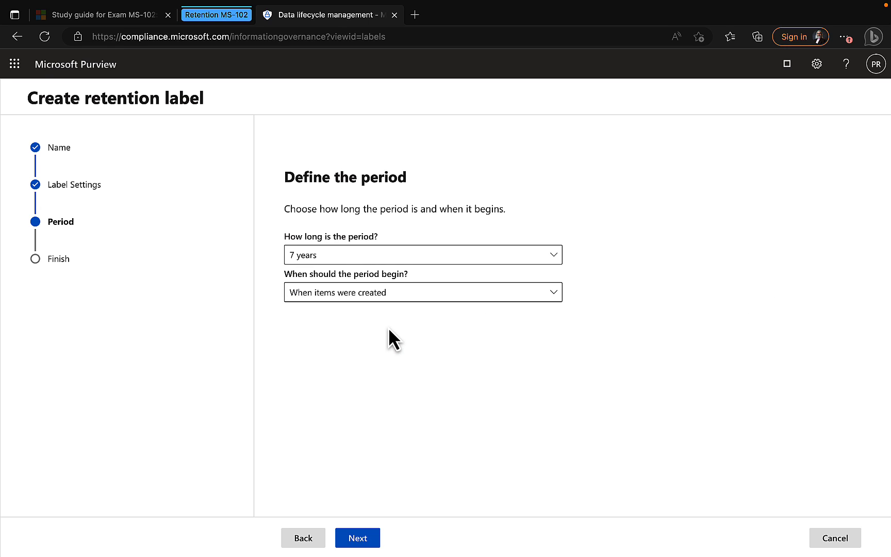
pyautogui.click(554, 258)
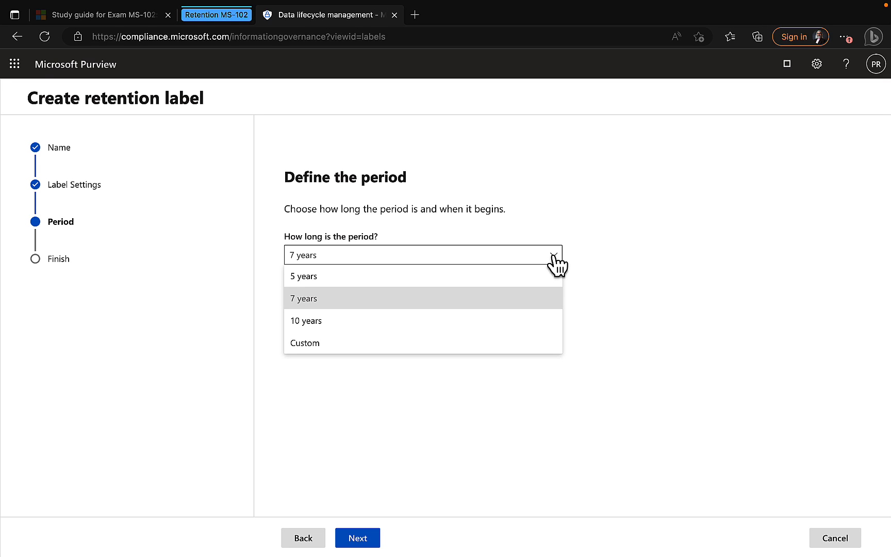
pyautogui.click(553, 255)
pyautogui.click(553, 293)
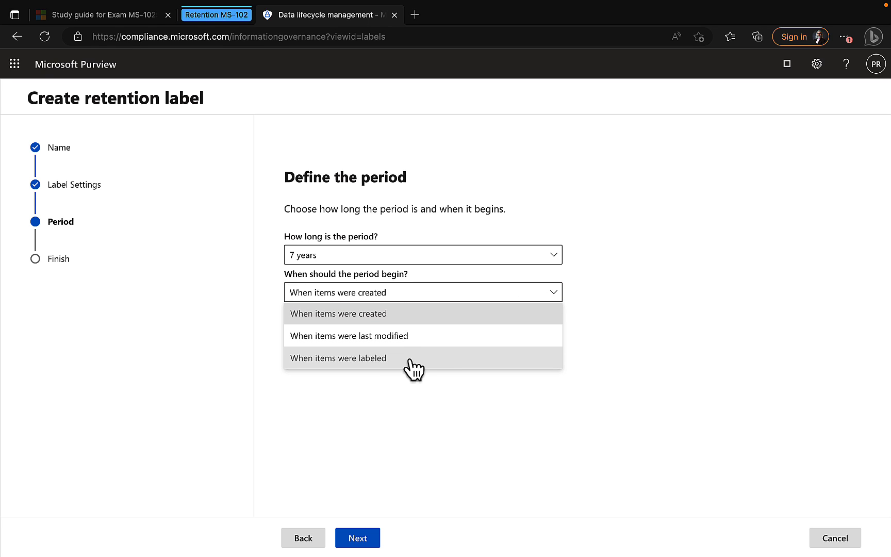
pyautogui.click(388, 362)
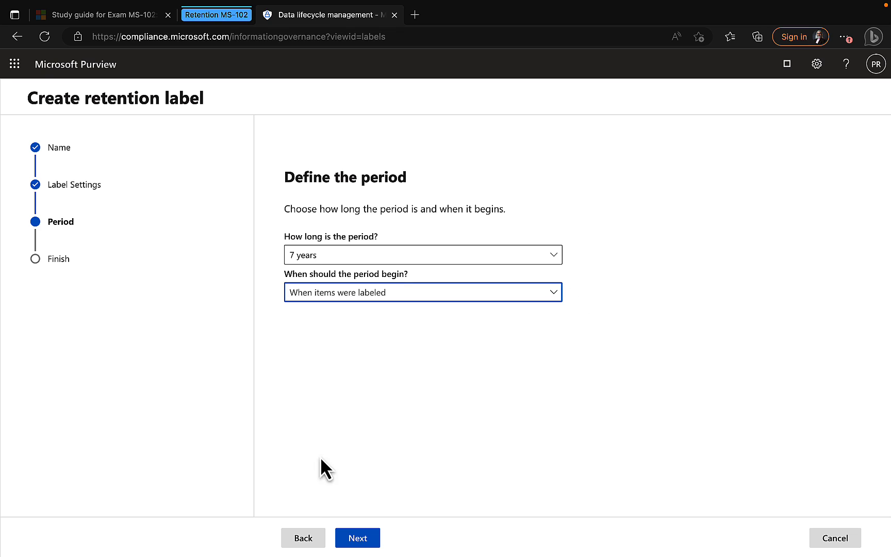
pyautogui.click(306, 536)
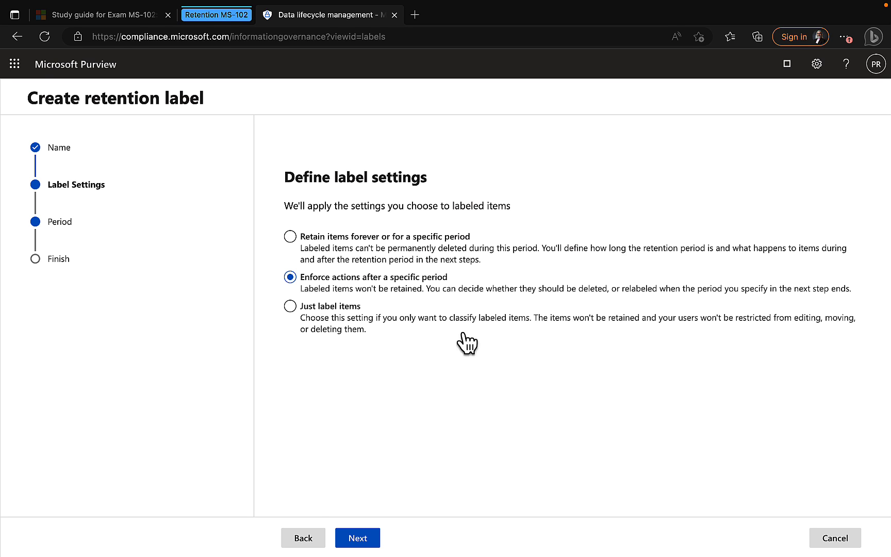
# Set the label to Retain items forever or for a specific period, check the new event type form, and continue past the retention period.
pyautogui.click(301, 239)
pyautogui.click(366, 539)
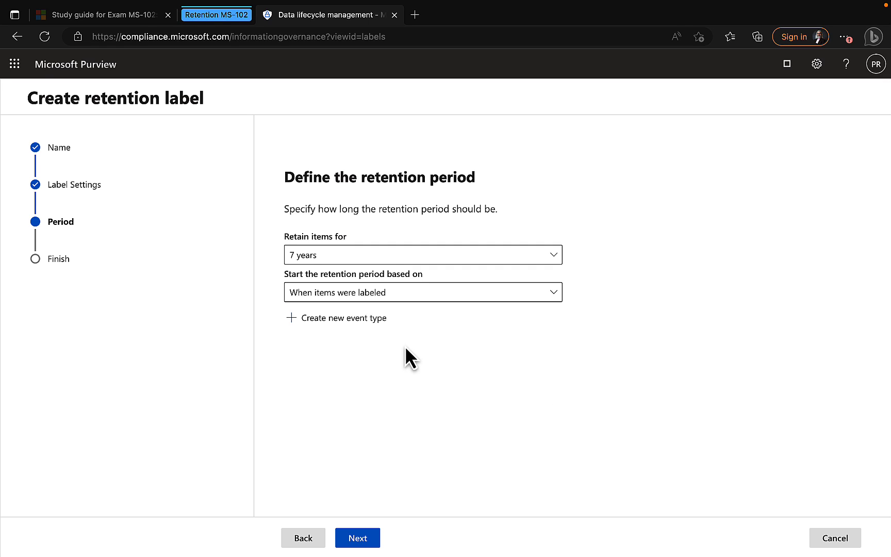
pyautogui.click(331, 321)
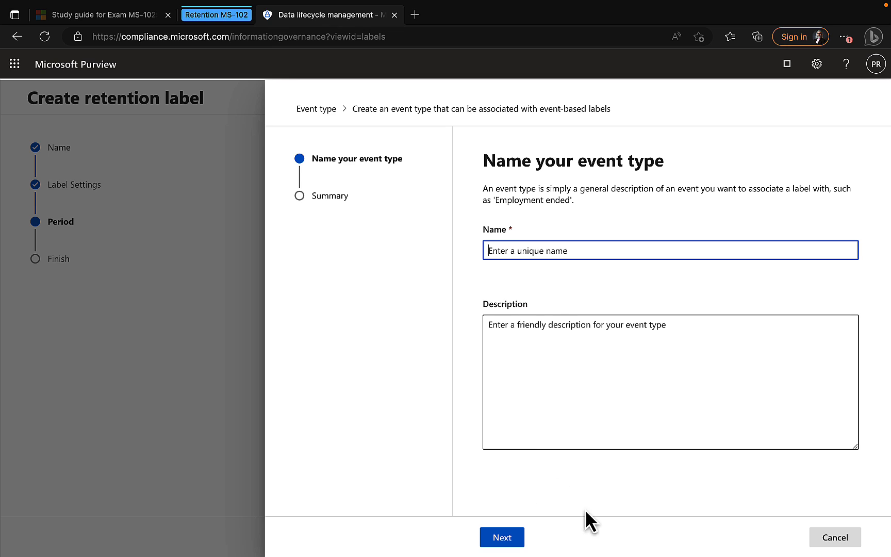
pyautogui.click(835, 538)
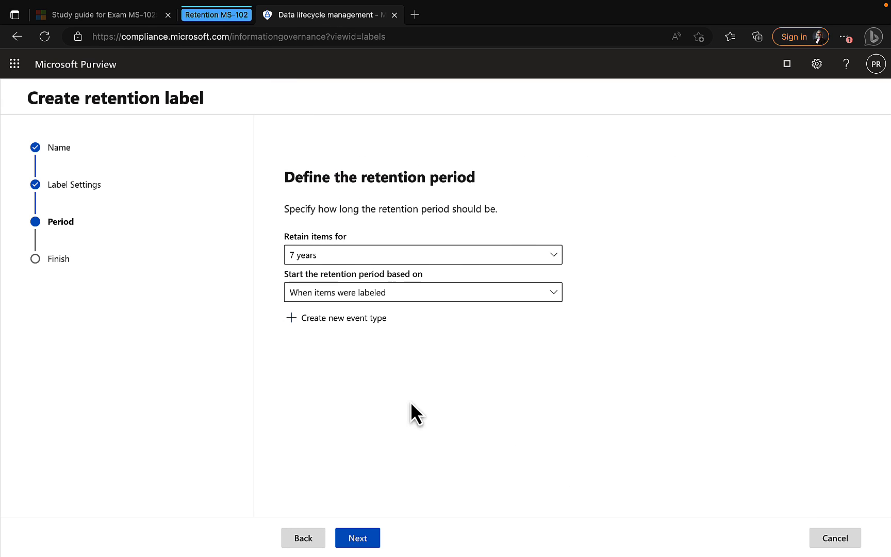
pyautogui.click(357, 538)
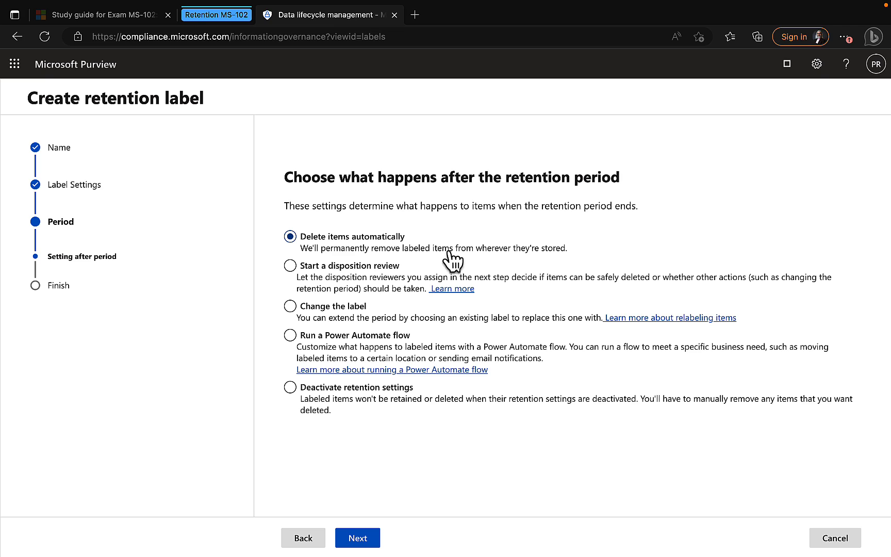
# Try the disposition review, Change the label and Deactivate retention settings options for what happens after the retention period.
pyautogui.click(622, 281)
pyautogui.click(290, 306)
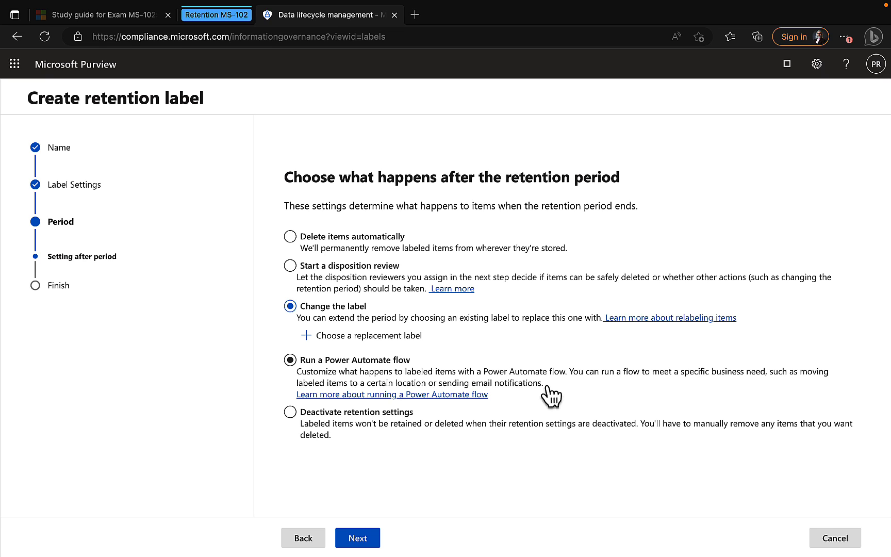
pyautogui.click(356, 436)
# Set the label to start a disposition review after the retention period and add a review stage named Stage 1.
pyautogui.click(326, 266)
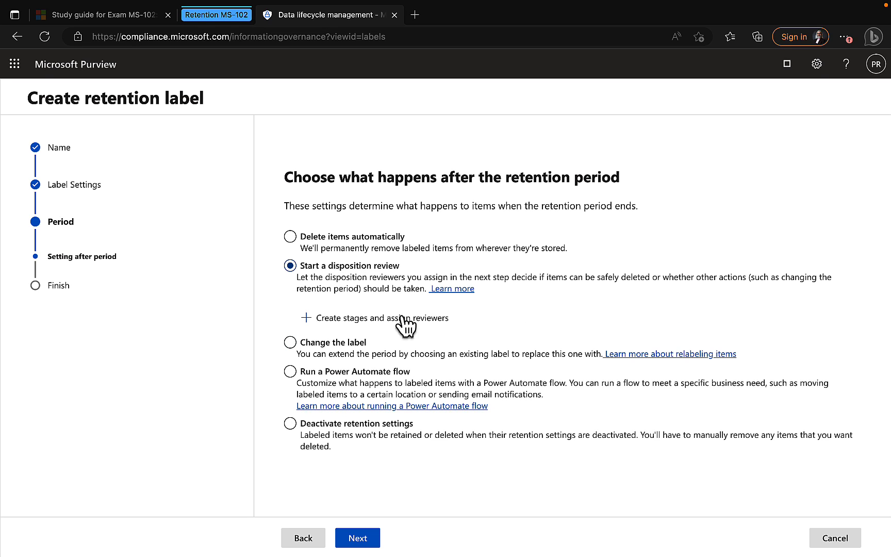
pyautogui.click(372, 321)
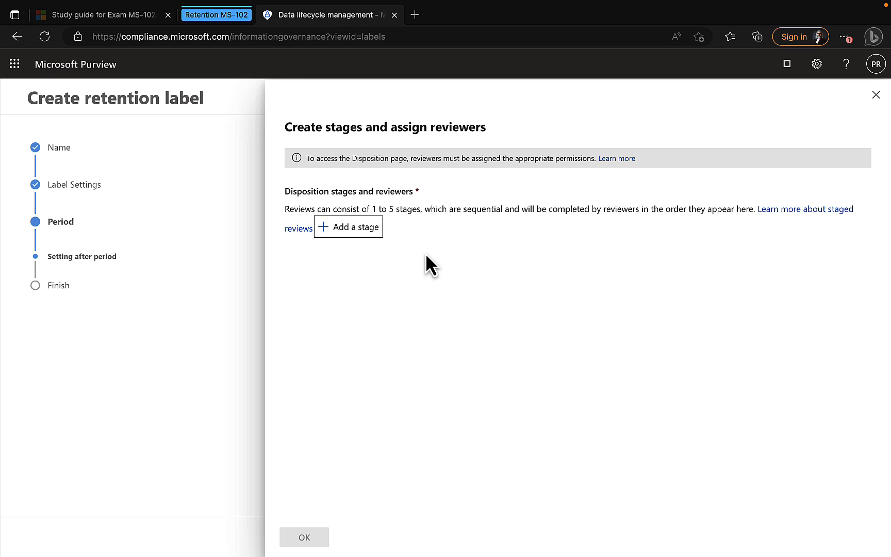
pyautogui.click(348, 228)
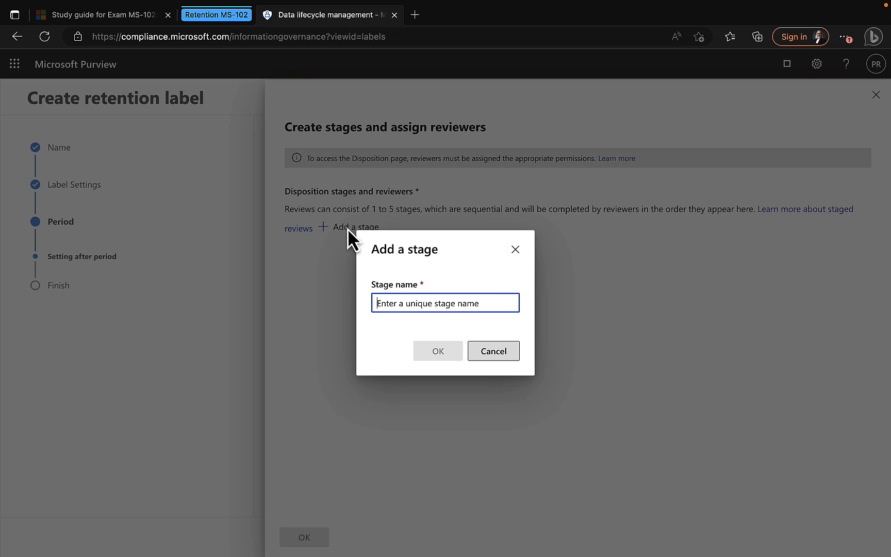
pyautogui.write('S')
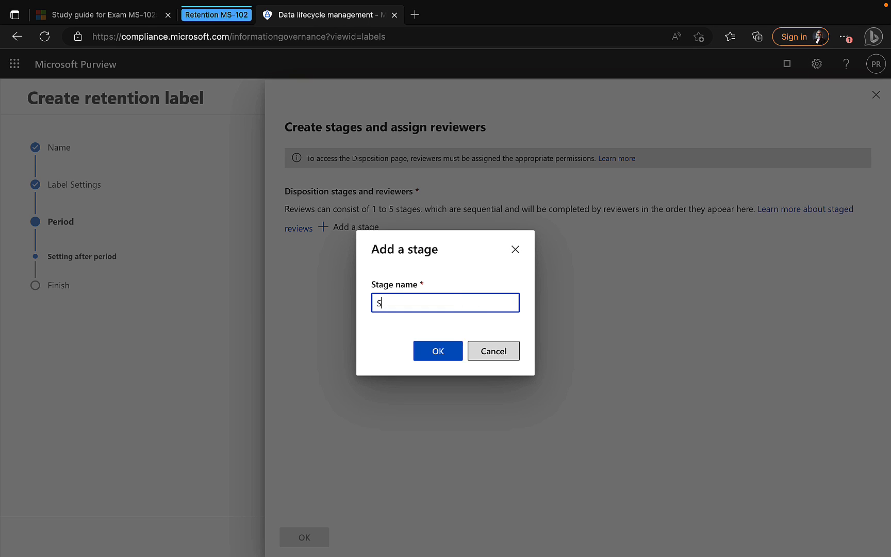
pyautogui.write('tage 1')
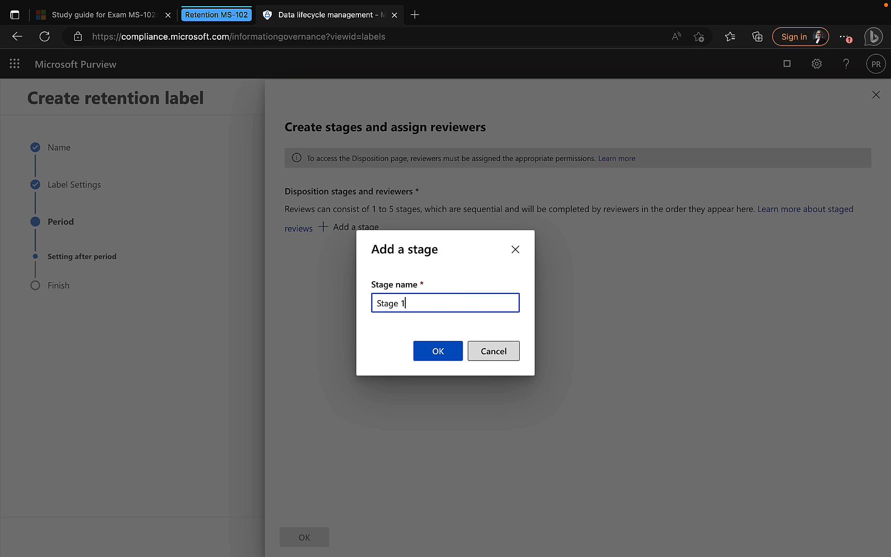
pyautogui.click(438, 352)
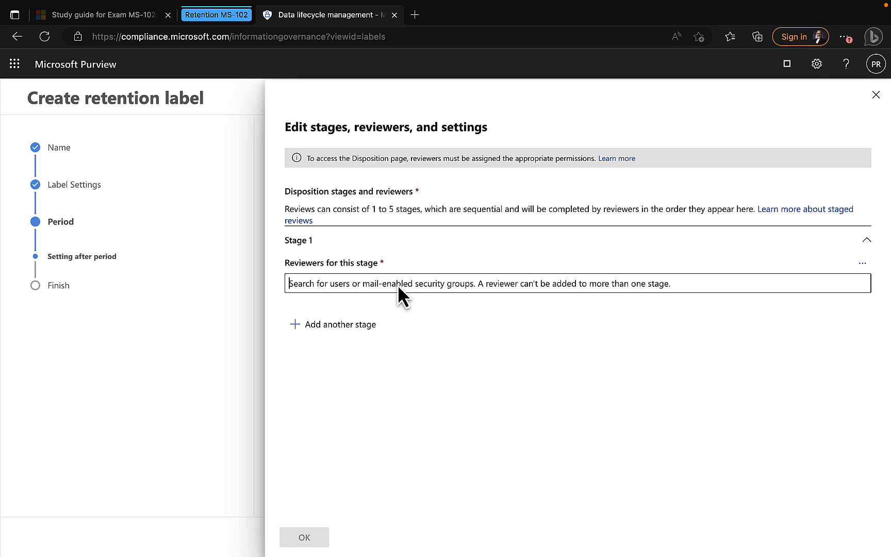
# Assign the reviewer to Stage 1, dismiss the form for another stage, and save the disposition stages.
pyautogui.write('rachel')
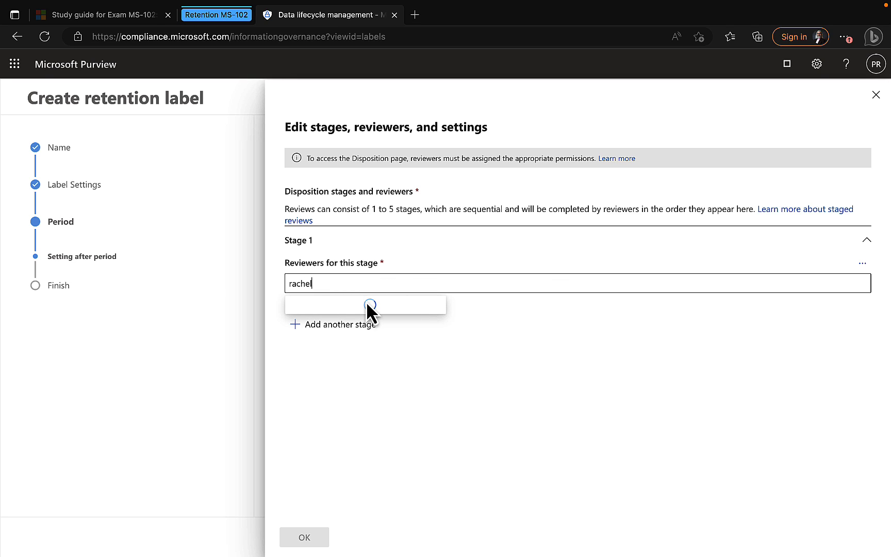
pyautogui.click(351, 309)
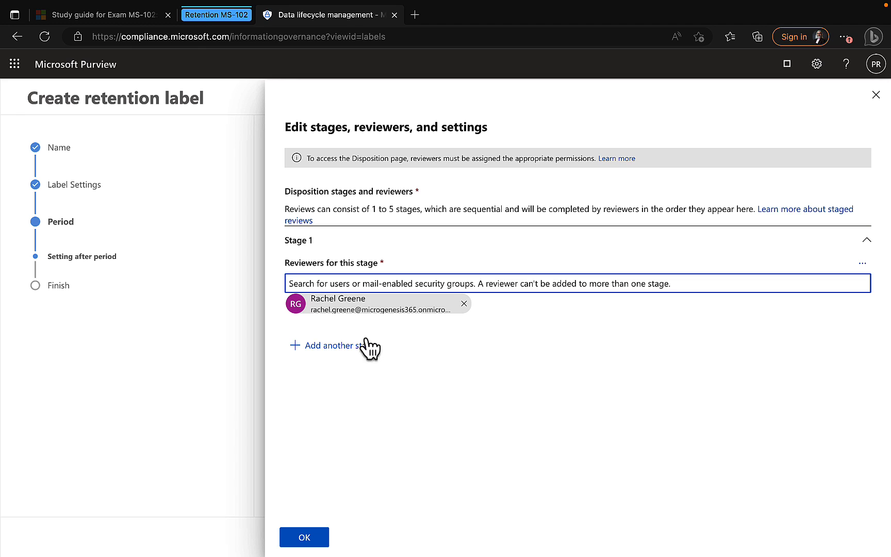
pyautogui.click(330, 347)
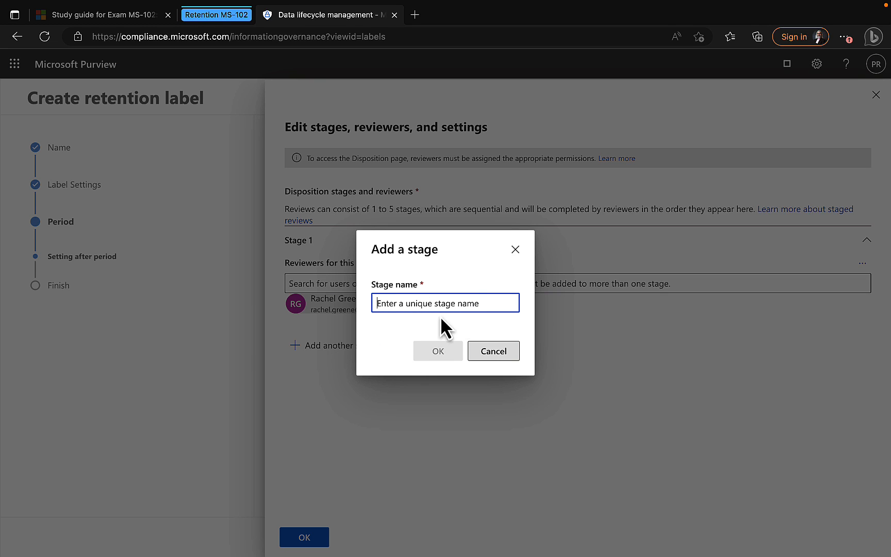
pyautogui.click(492, 351)
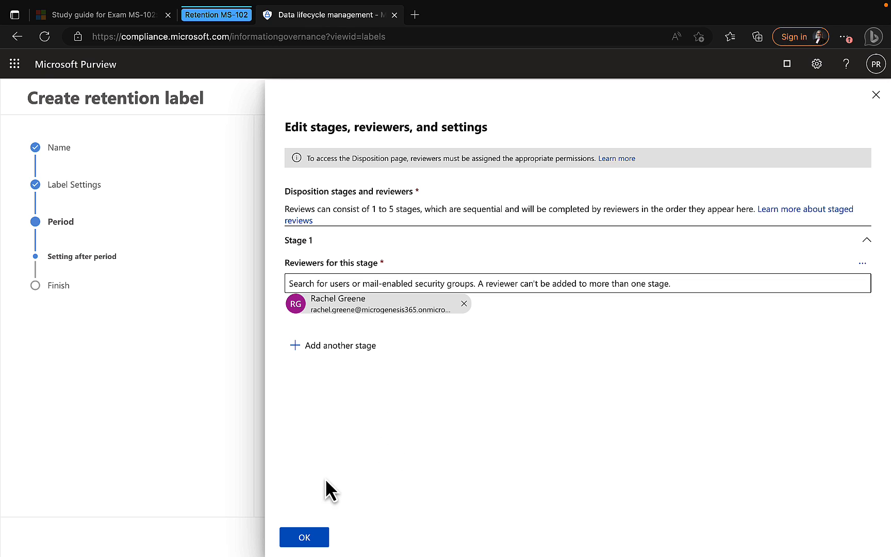
pyautogui.click(305, 538)
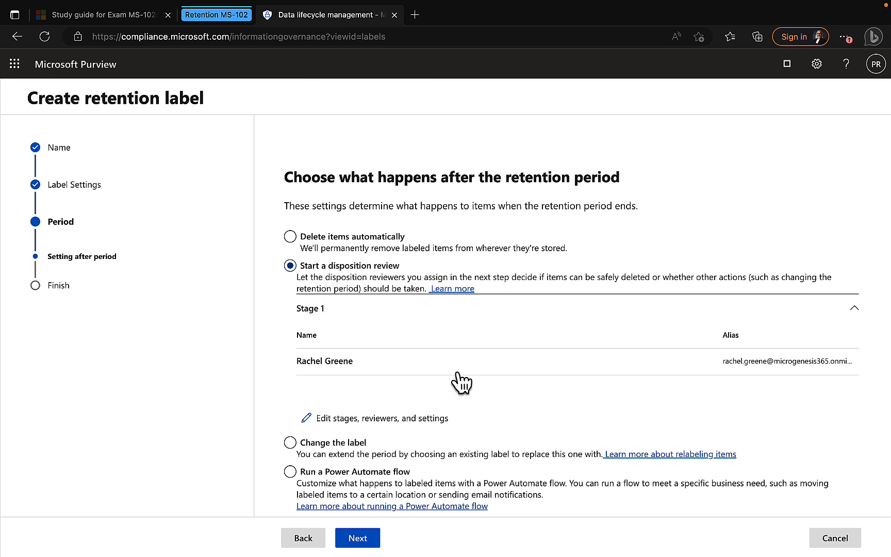
# Continue to the label summary and create the retention label Label A - 5 years.
pyautogui.scroll(-1, 461, 382)
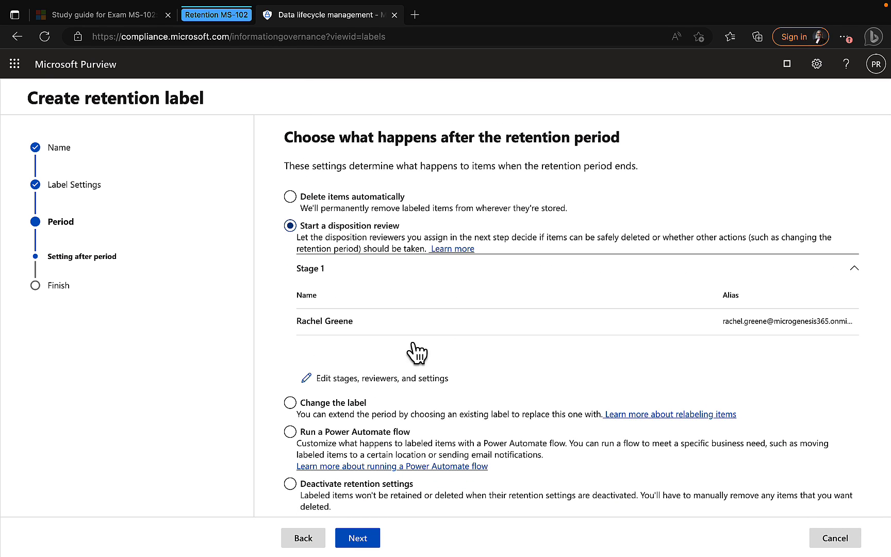
pyautogui.click(362, 538)
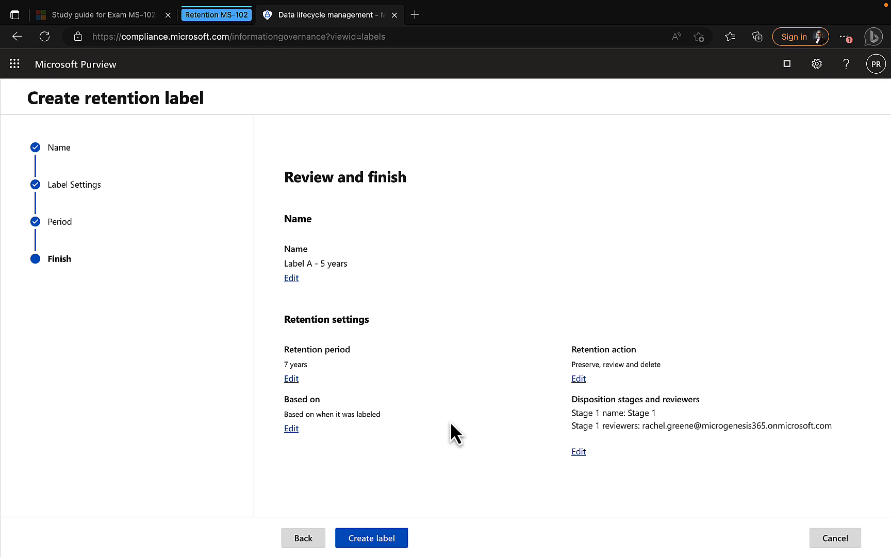
pyautogui.click(383, 539)
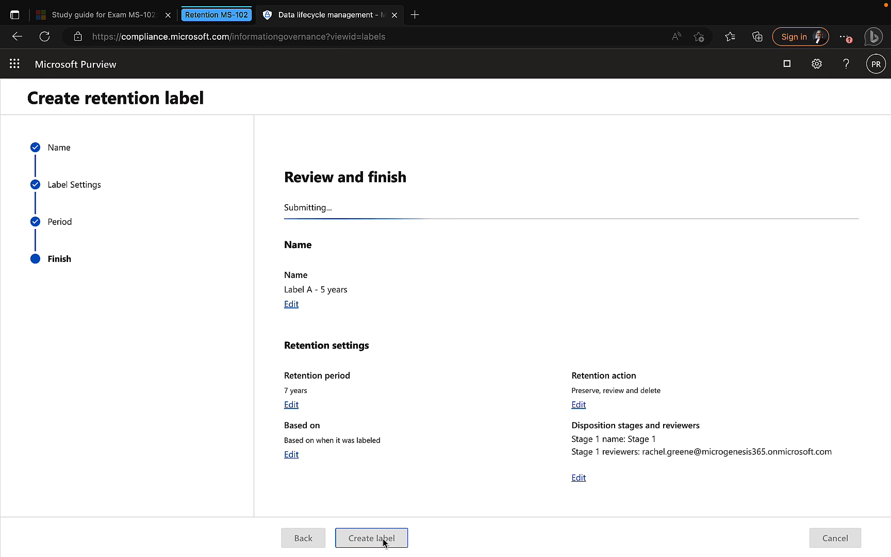
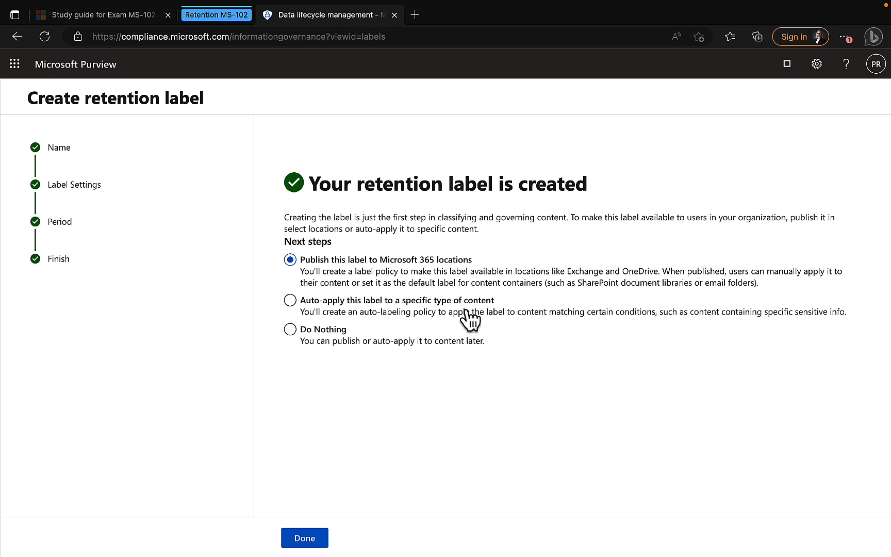
# Choose to auto-apply the new label to a specific type of content and name the auto-labeling policy Auto Label.
pyautogui.click(367, 304)
pyautogui.click(320, 539)
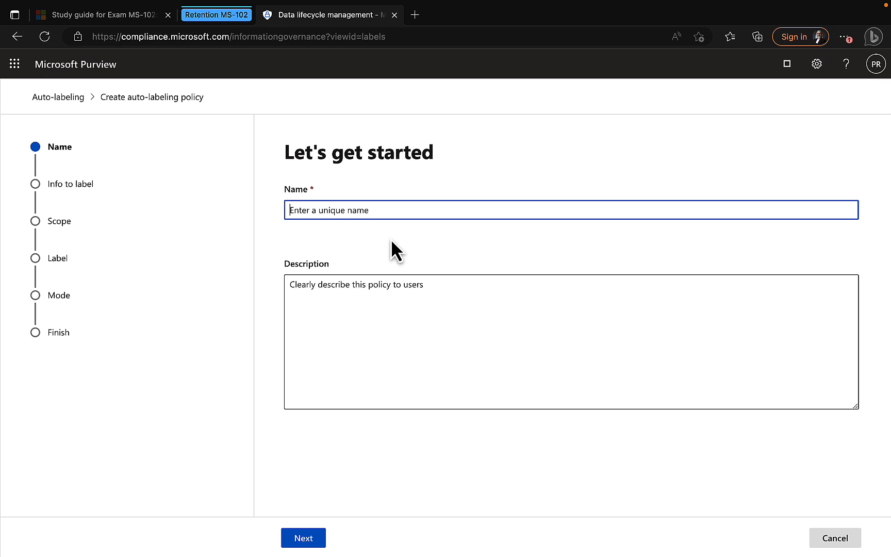
pyautogui.write('A')
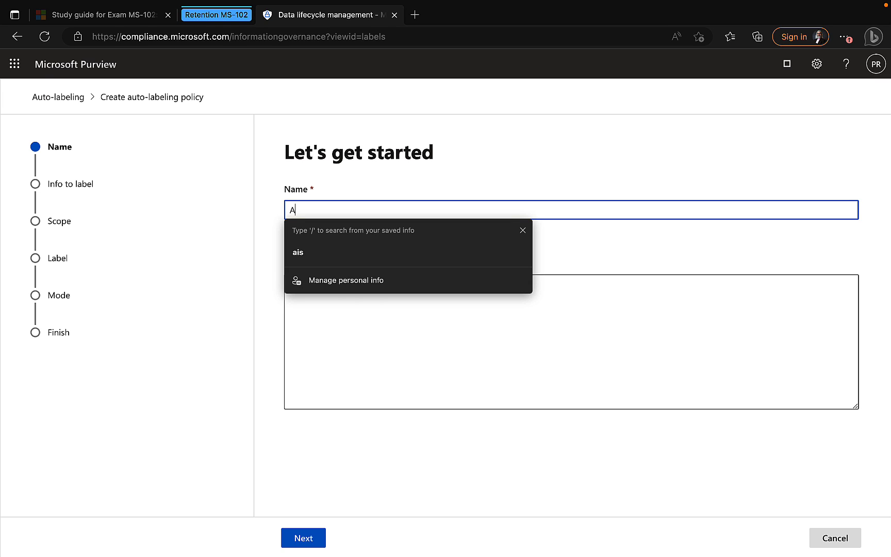
pyautogui.write('uto ')
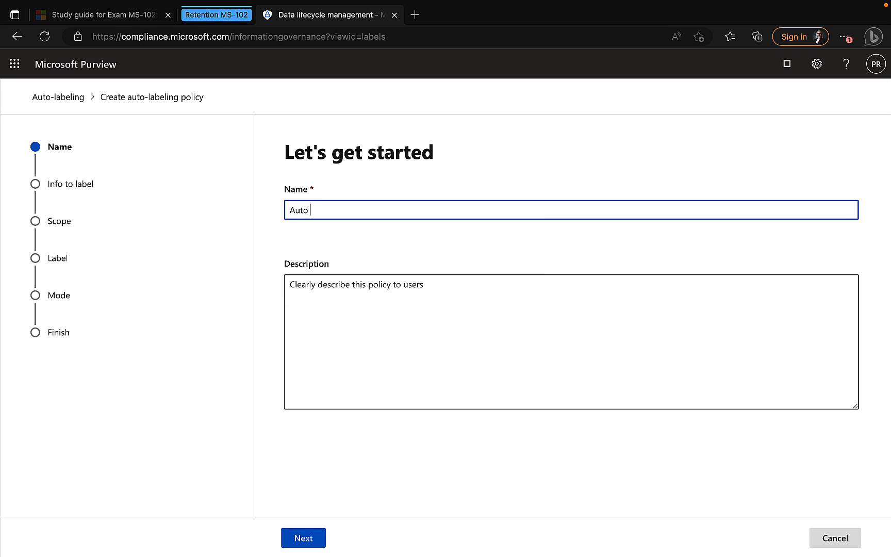
pyautogui.write('Label')
pyautogui.click(309, 537)
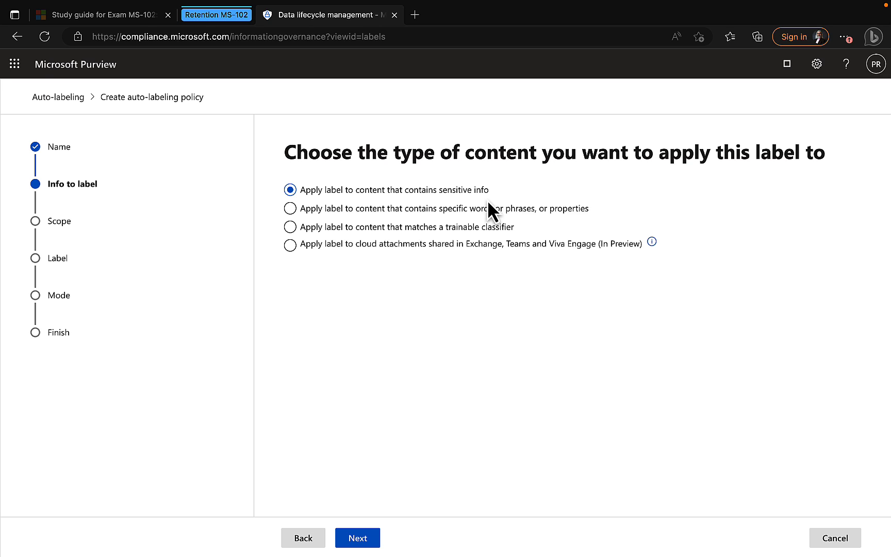
# Examine the Custom, Enhanced and Financial templates for sensitive info and return to the content type choice.
pyautogui.click(361, 538)
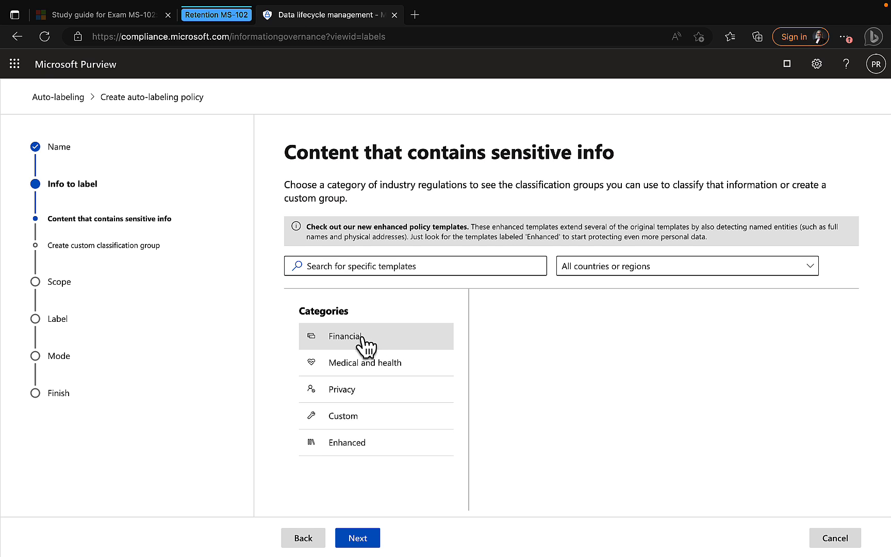
pyautogui.click(351, 421)
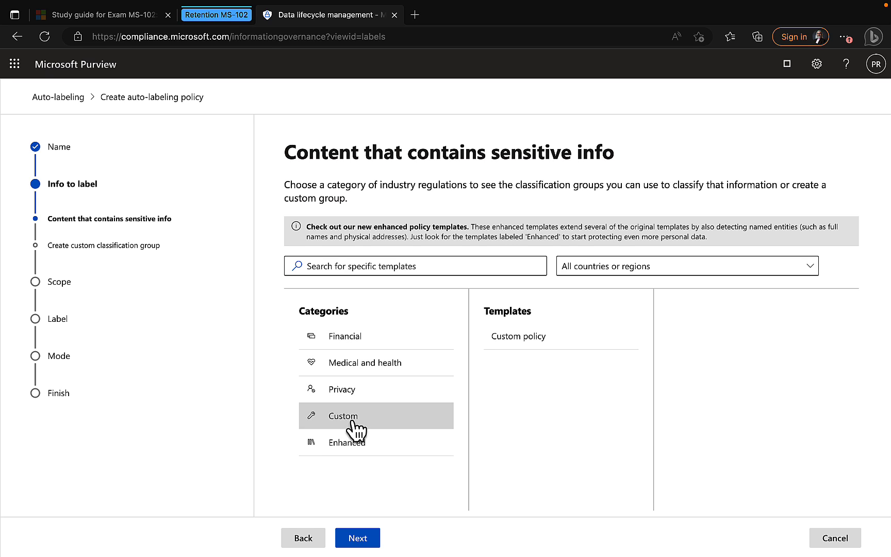
pyautogui.click(517, 338)
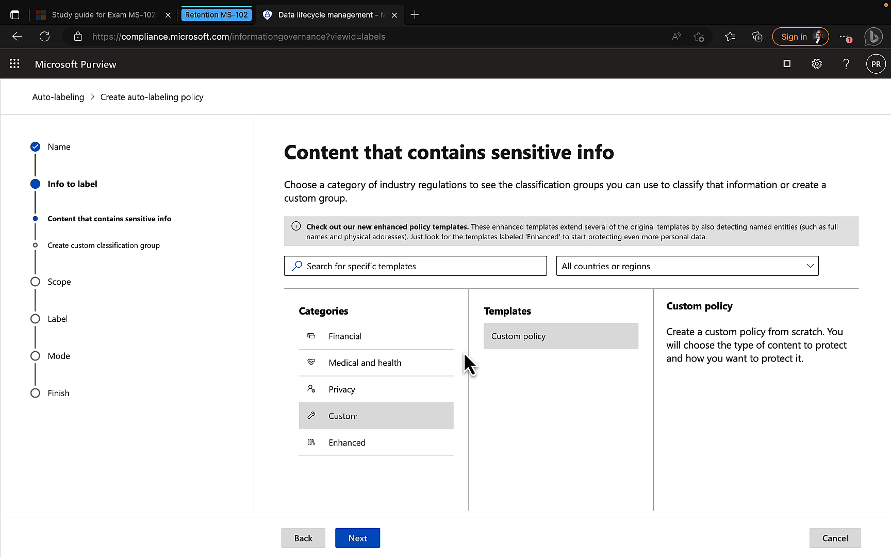
pyautogui.click(353, 447)
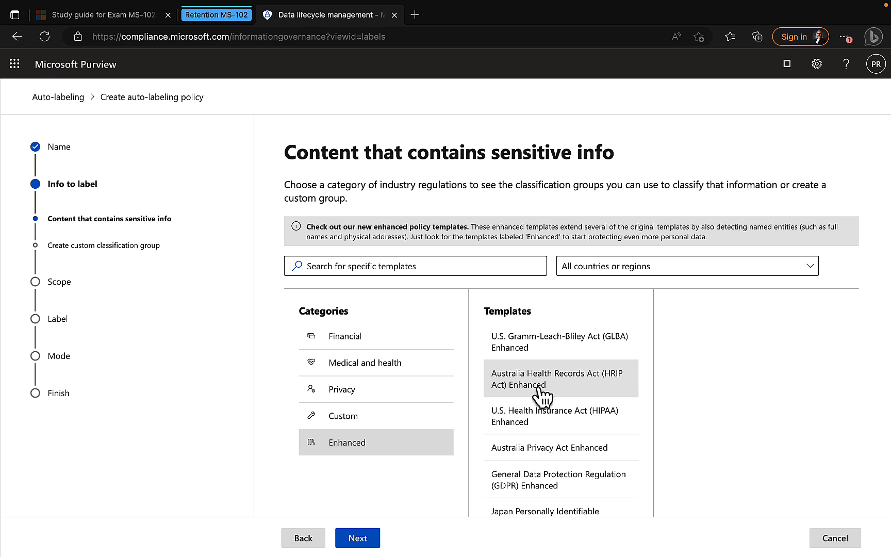
pyautogui.click(345, 338)
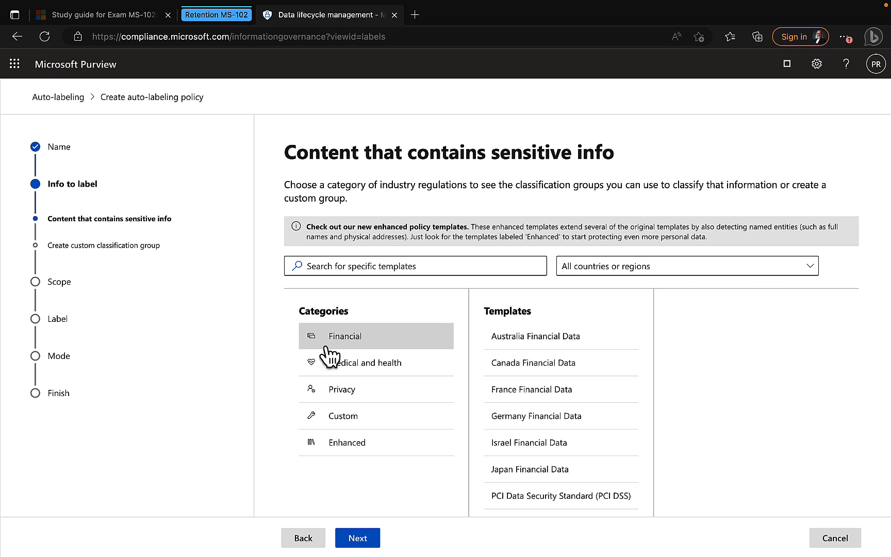
pyautogui.click(303, 538)
# Try the option for content with specific words, phrases or properties, view its query page, and return to the content types.
pyautogui.click(383, 213)
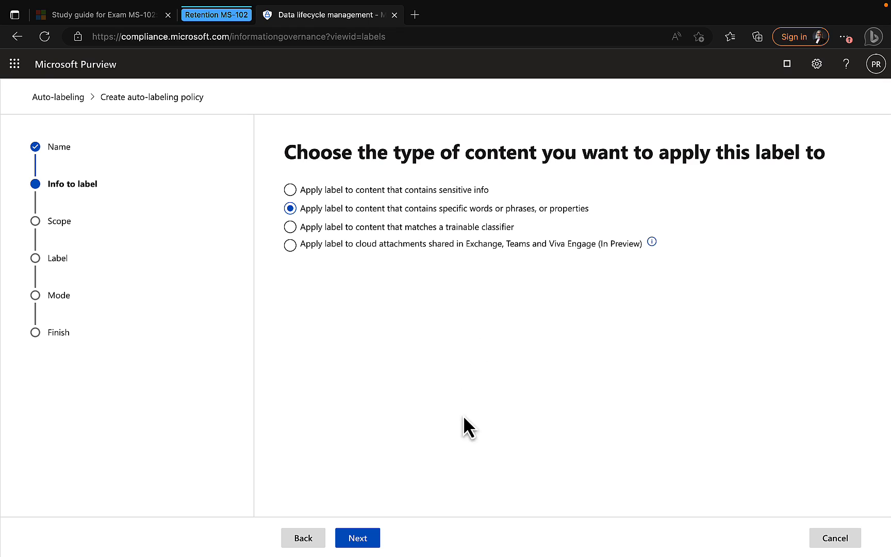
pyautogui.click(360, 538)
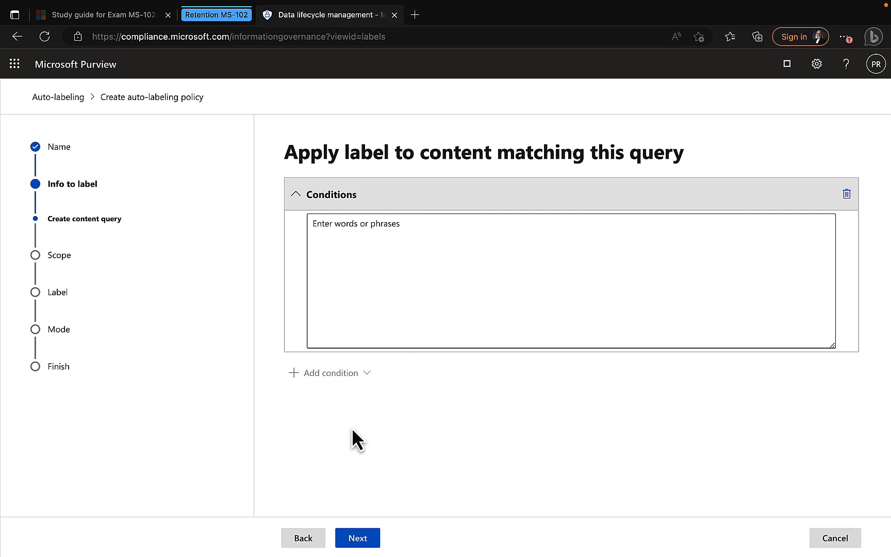
pyautogui.click(307, 539)
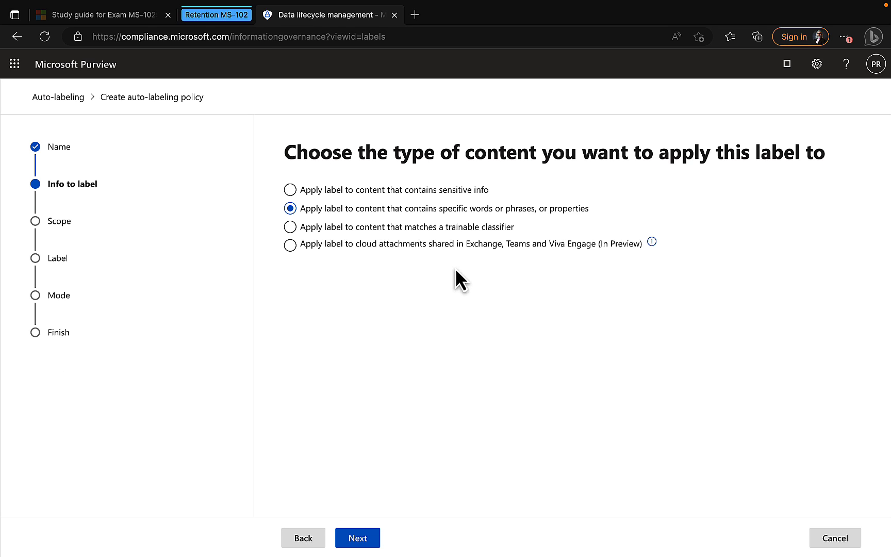
# Try the trainable classifier option, look through the available classifiers, and return to the content type choice.
pyautogui.click(377, 231)
pyautogui.click(364, 540)
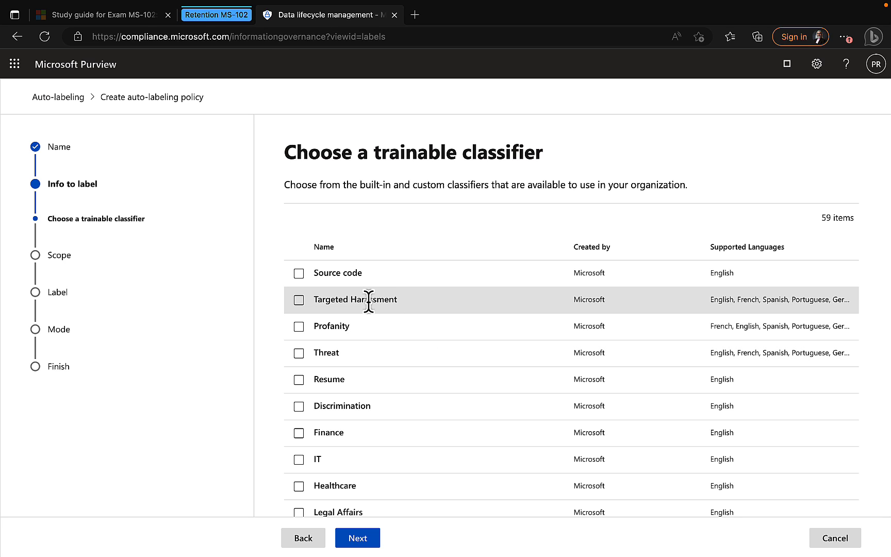
pyautogui.scroll(-3, 414, 412)
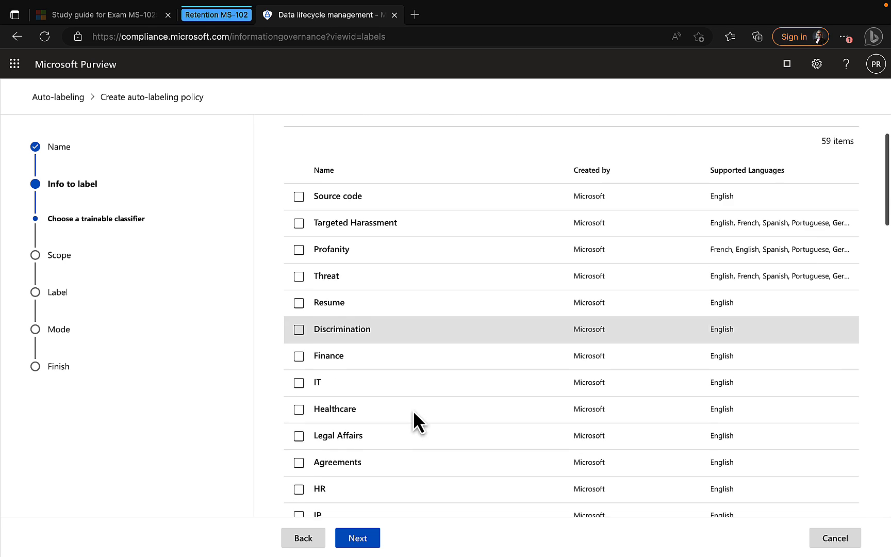
pyautogui.scroll(-1, 413, 410)
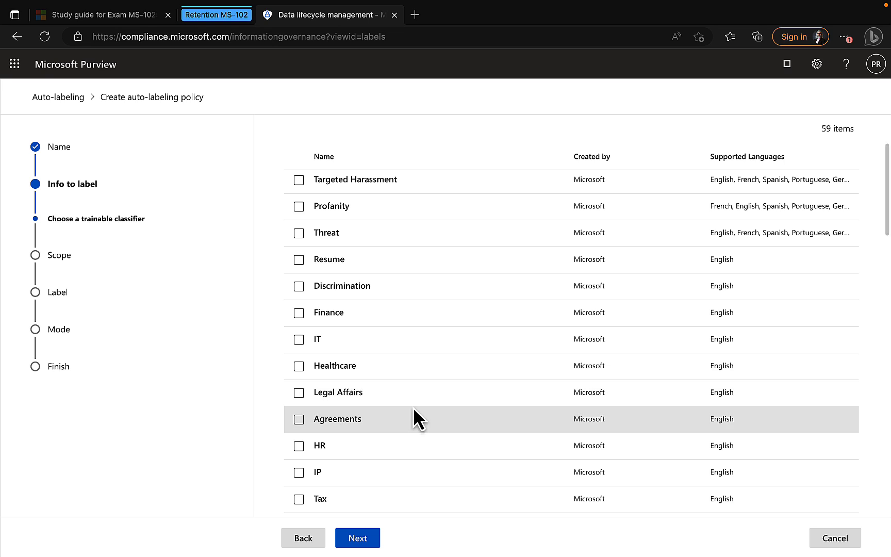
pyautogui.click(304, 539)
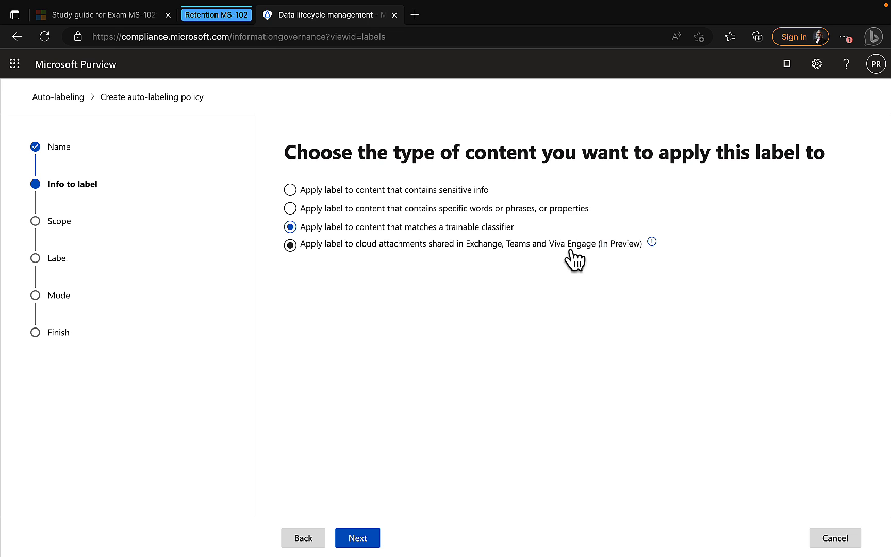
# Apply the label to content containing sensitive info, using the Australia Financial Data template from the Financial category, and continue to the content definition.
pyautogui.click(652, 242)
pyautogui.click(347, 191)
pyautogui.click(364, 537)
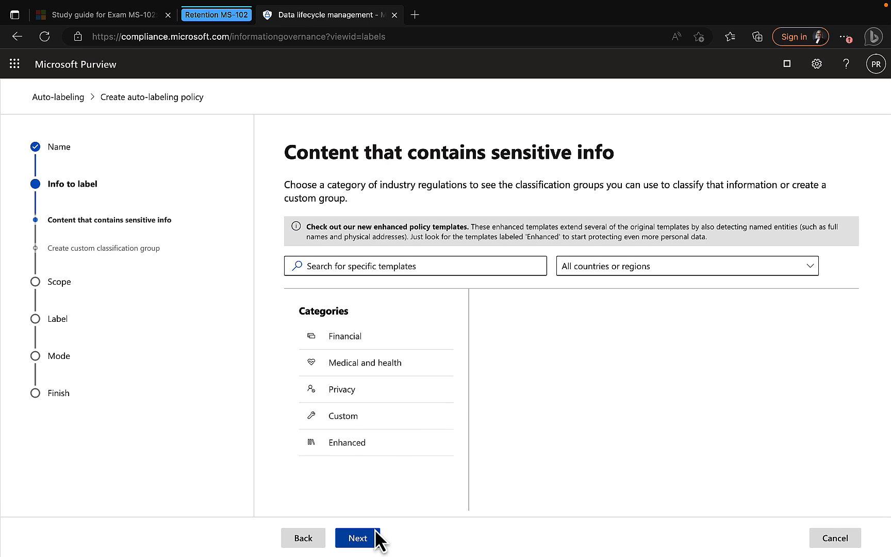
pyautogui.click(363, 343)
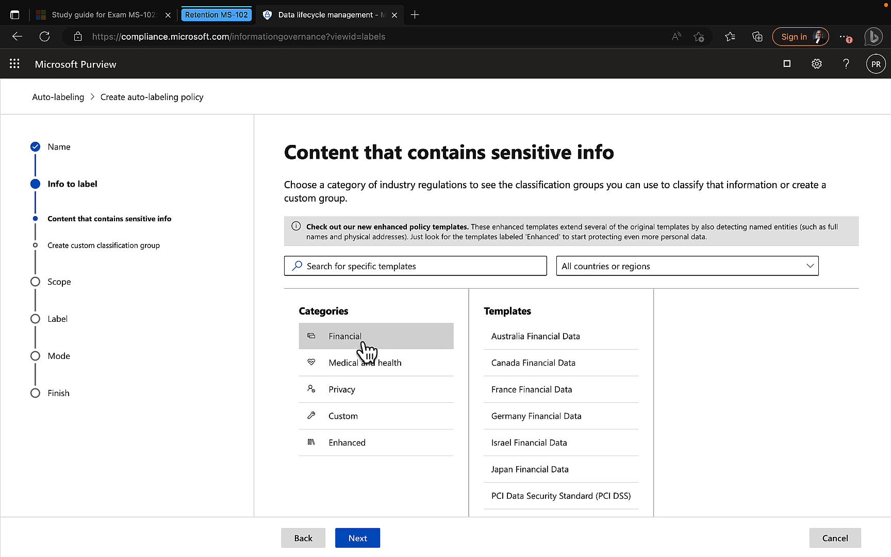
pyautogui.click(533, 338)
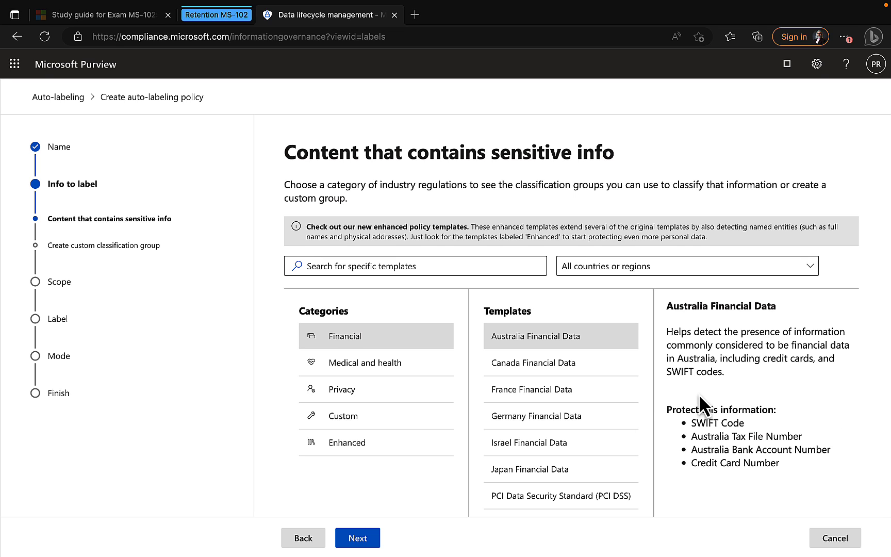
pyautogui.click(353, 536)
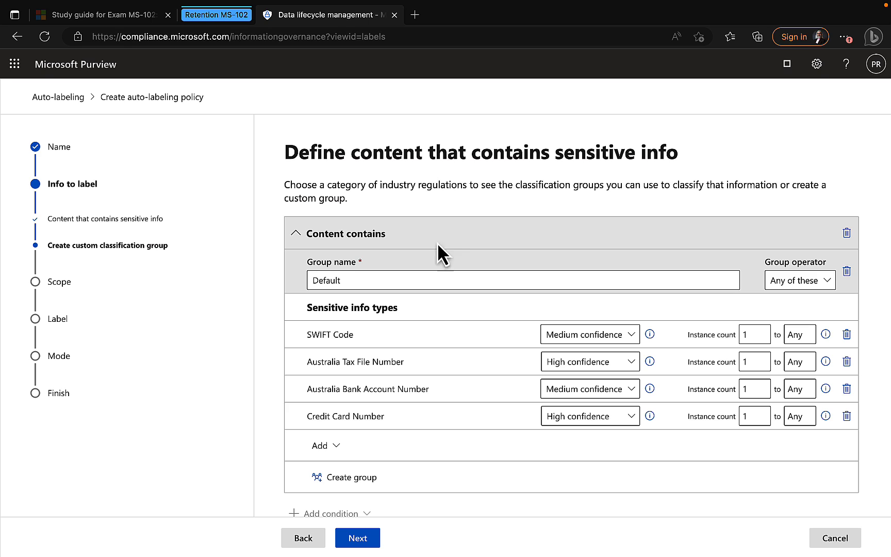
# Accept the default sensitive info group and make the policy adaptive, adding the Marketing department scope with OneDrive accounts as the location.
pyautogui.scroll(-1, 426, 369)
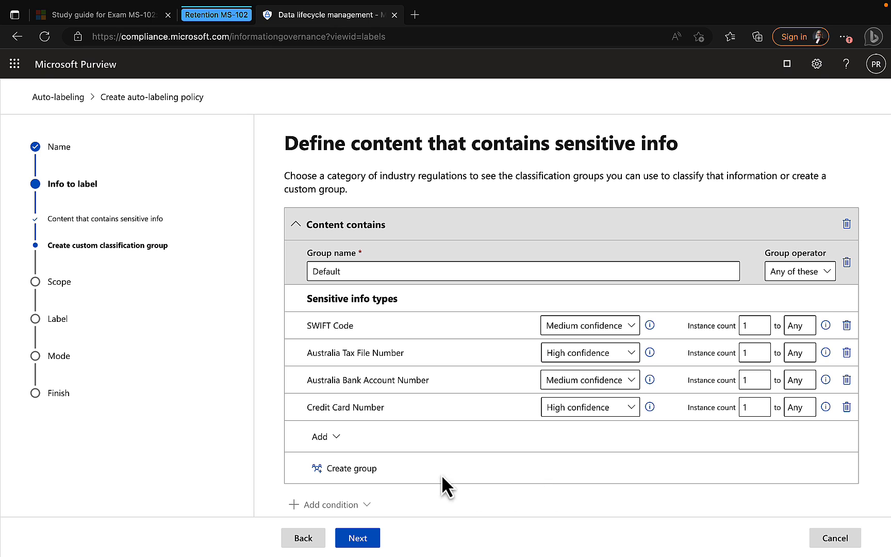
pyautogui.click(358, 538)
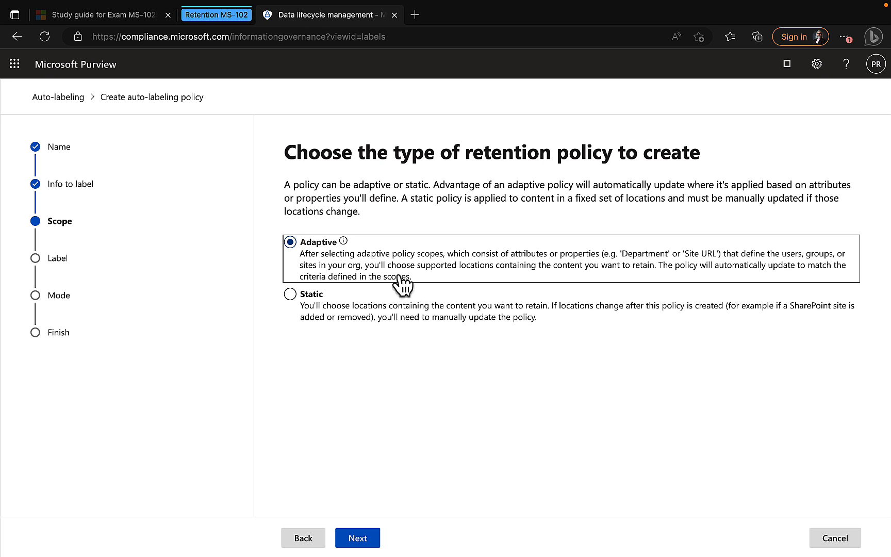
pyautogui.click(361, 539)
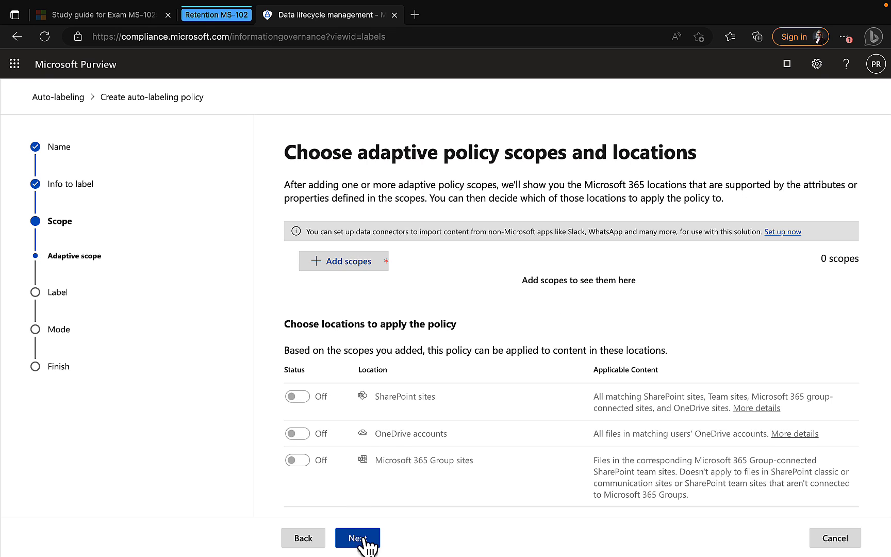
pyautogui.click(353, 263)
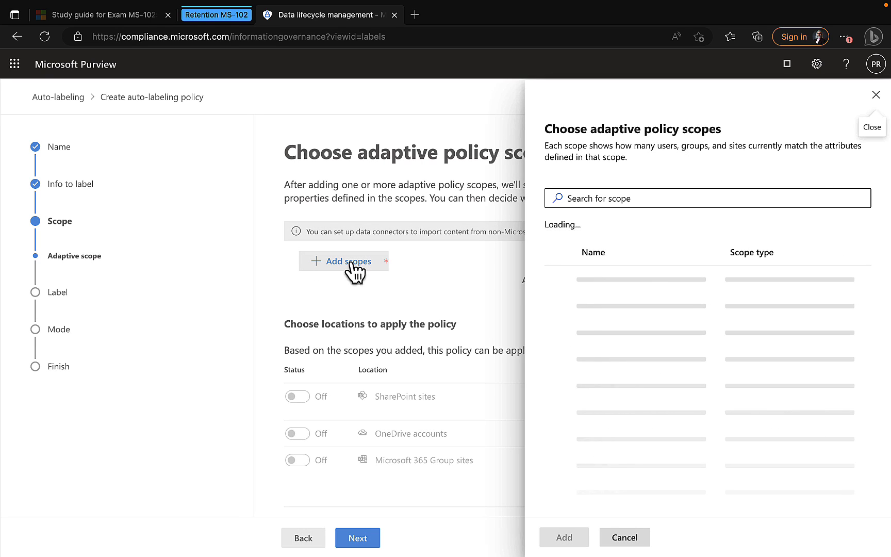
pyautogui.click(558, 306)
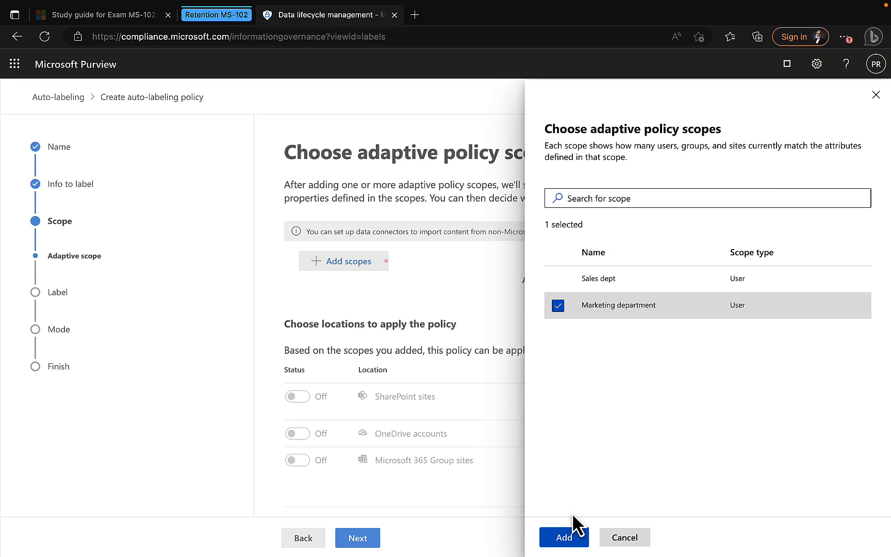
pyautogui.click(567, 537)
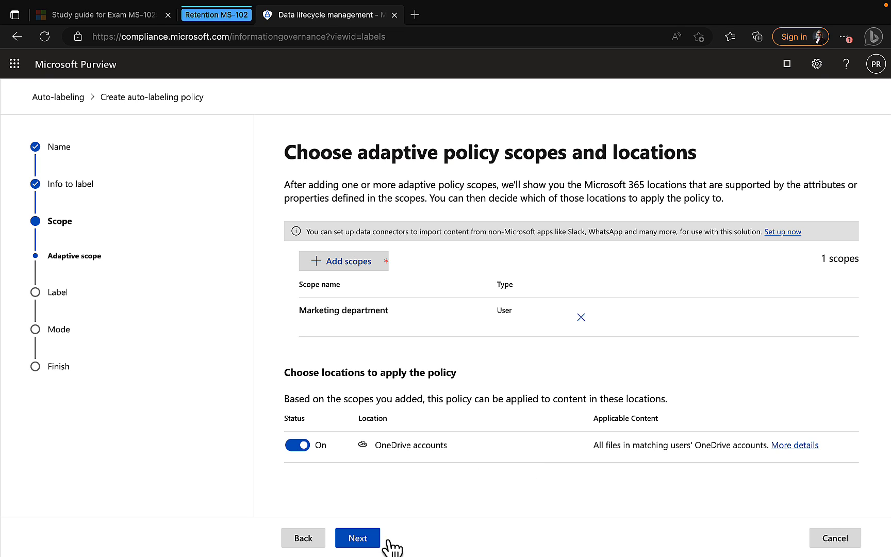
pyautogui.click(358, 540)
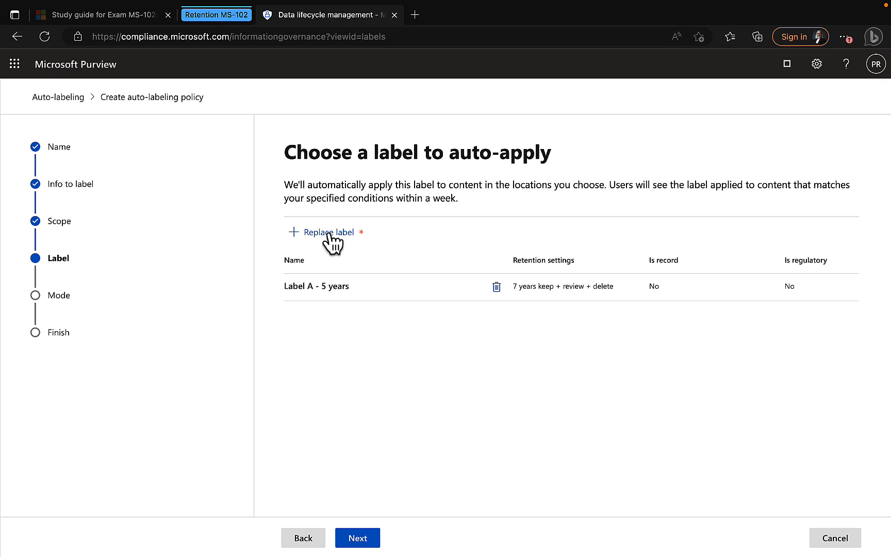
# Accept Label A - 5 years as the auto-applied label and create the policy in the mode that tests it before running.
pyautogui.click(359, 538)
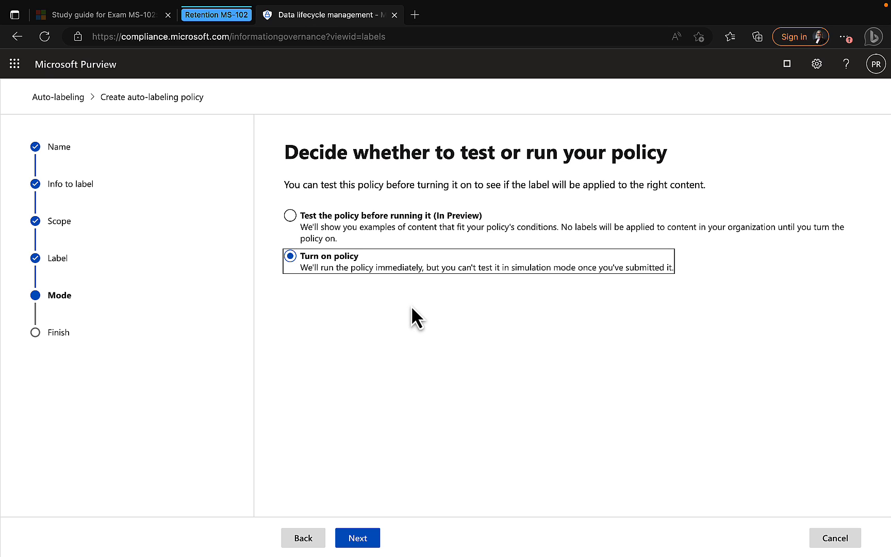
pyautogui.click(338, 226)
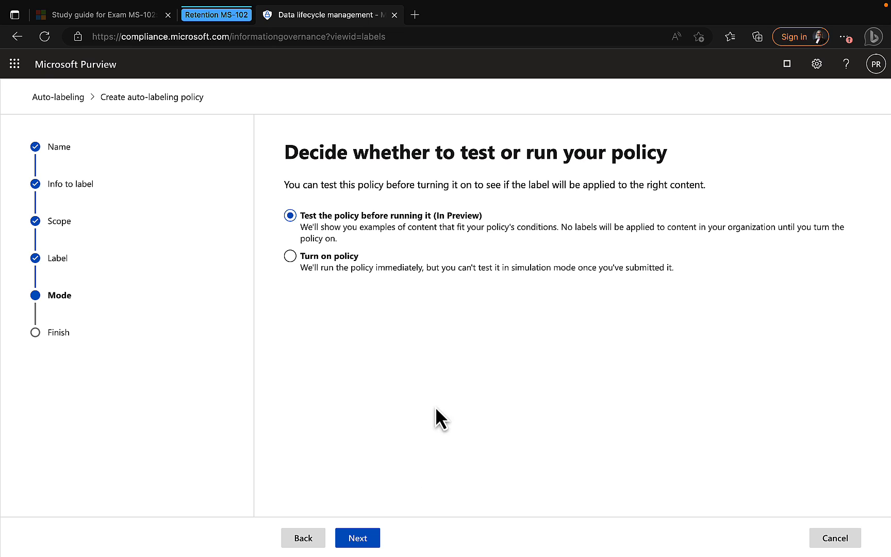
pyautogui.click(369, 542)
pyautogui.click(361, 539)
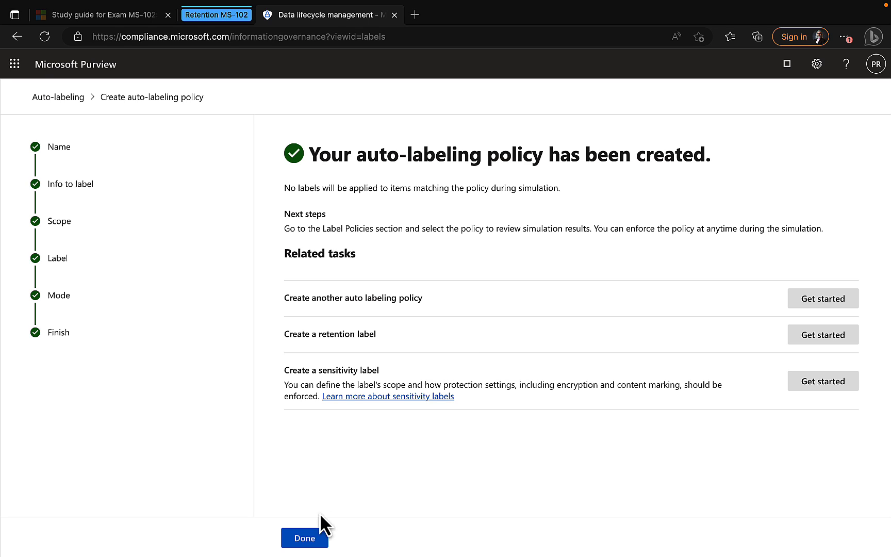
pyautogui.click(308, 537)
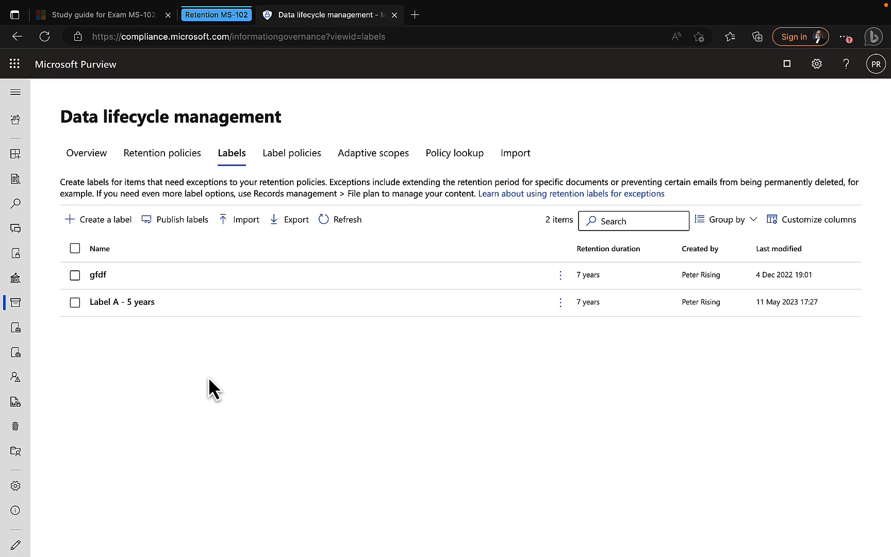
# Examine the Auto Label policy's details and simulation overview, and return to data lifecycle management.
pyautogui.click(292, 155)
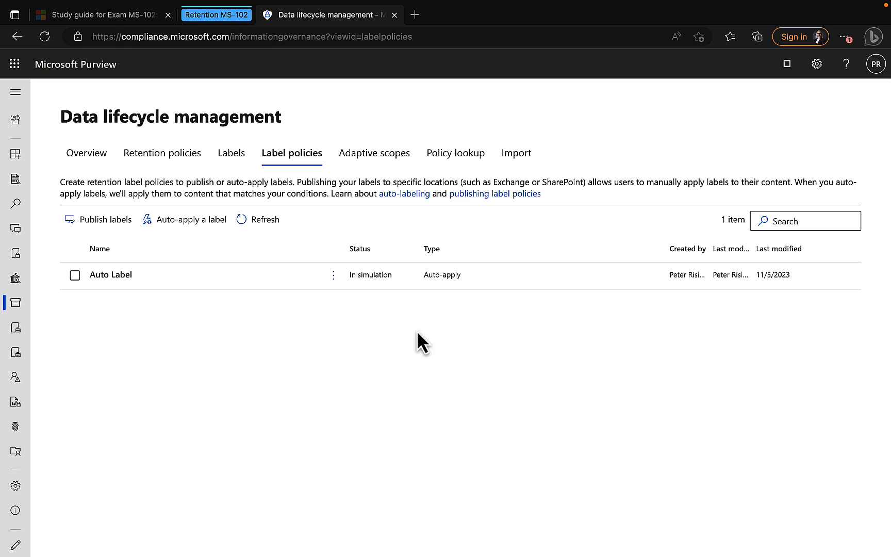
pyautogui.click(119, 274)
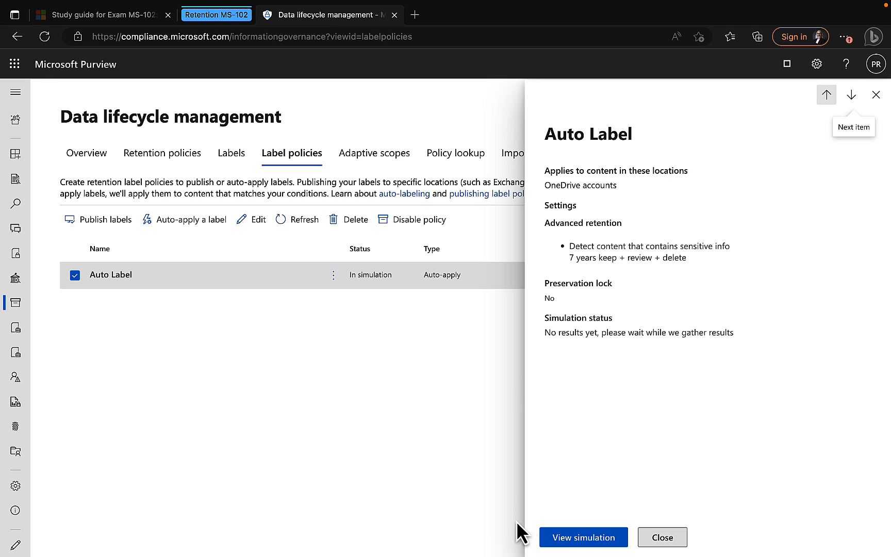
pyautogui.click(572, 541)
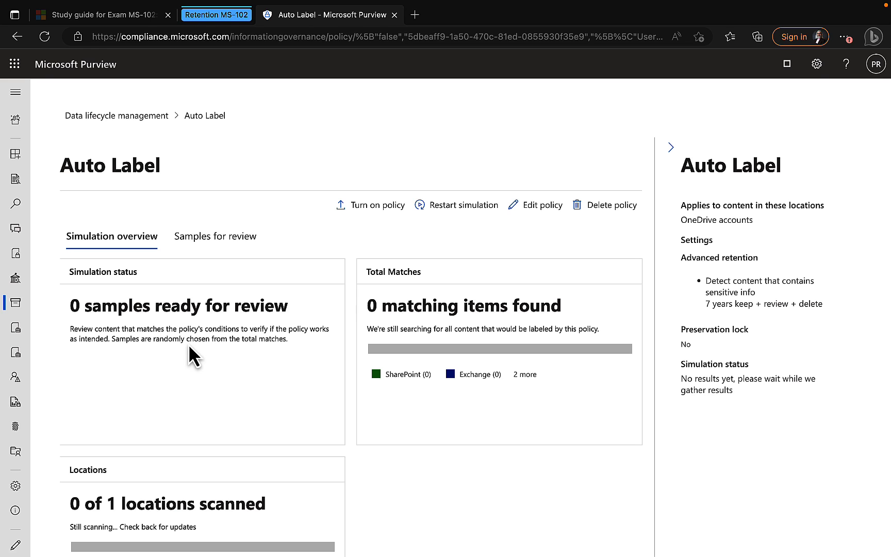
pyautogui.scroll(-2, 197, 376)
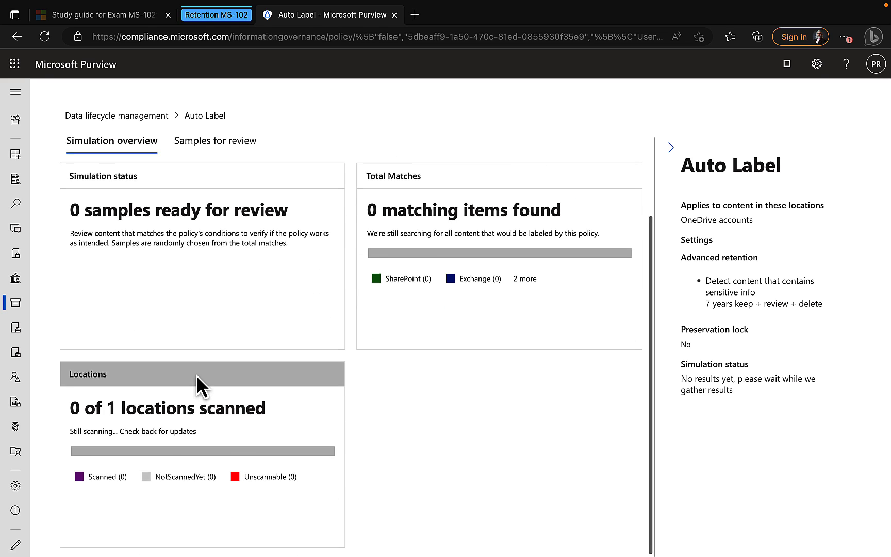
pyautogui.scroll(2, 197, 376)
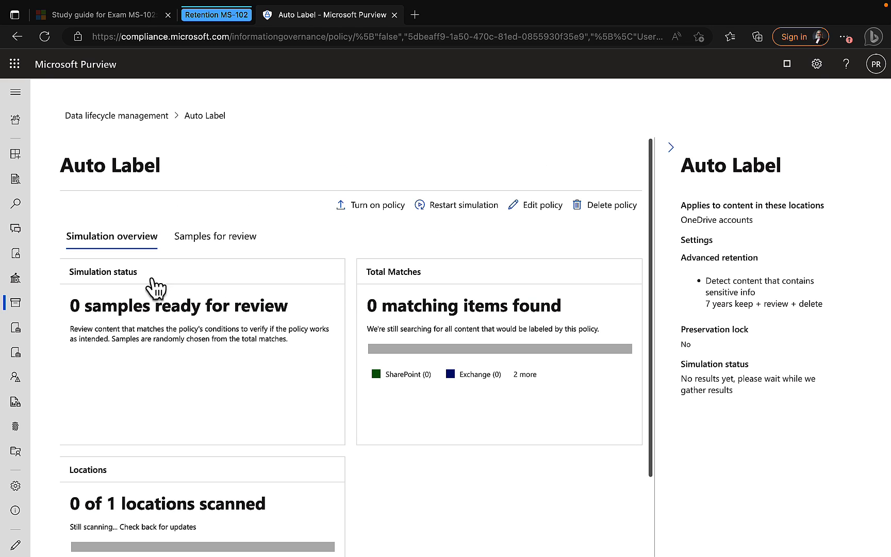
pyautogui.click(141, 129)
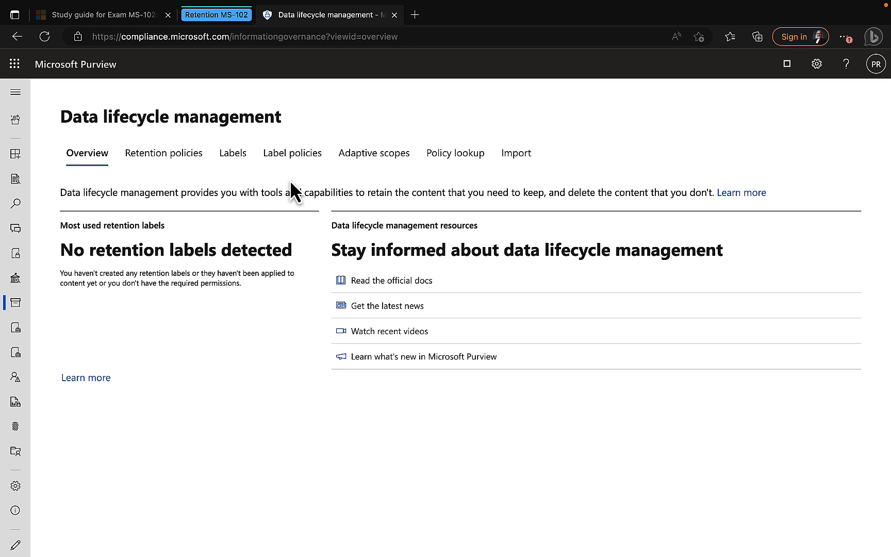
# Try publishing the gfdf label through a static policy with specific locations, and cancel the publishing setup.
pyautogui.click(292, 155)
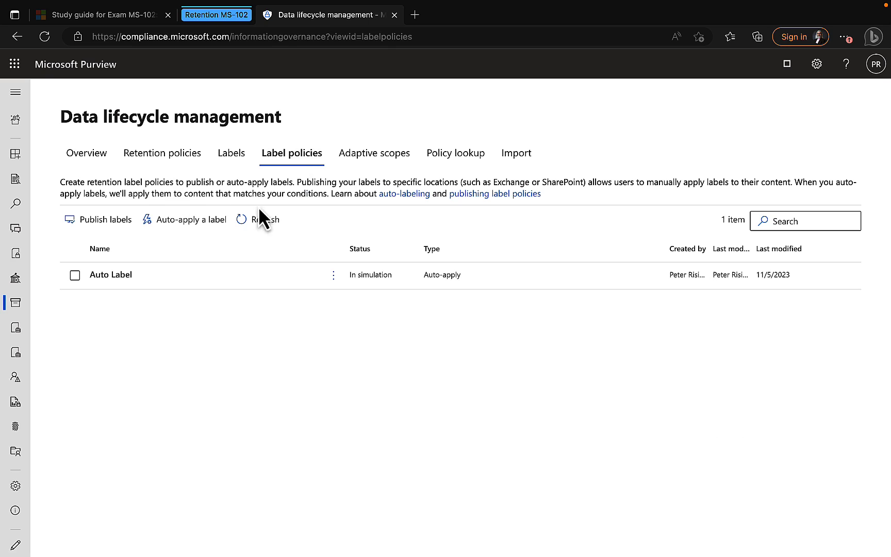
pyautogui.click(103, 222)
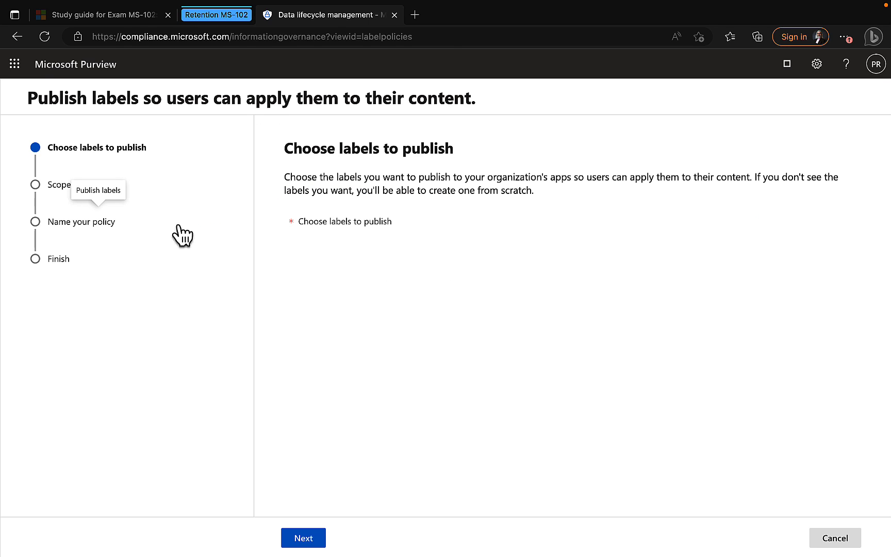
pyautogui.click(350, 224)
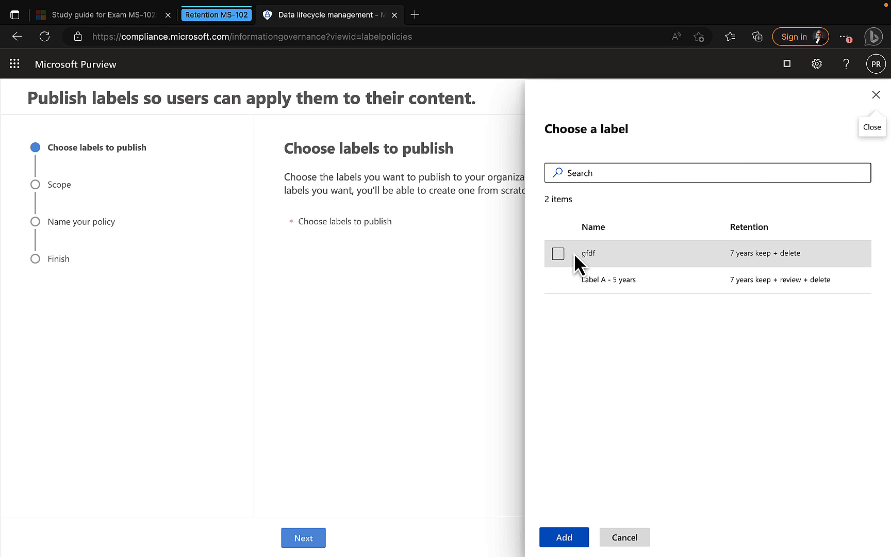
pyautogui.click(558, 253)
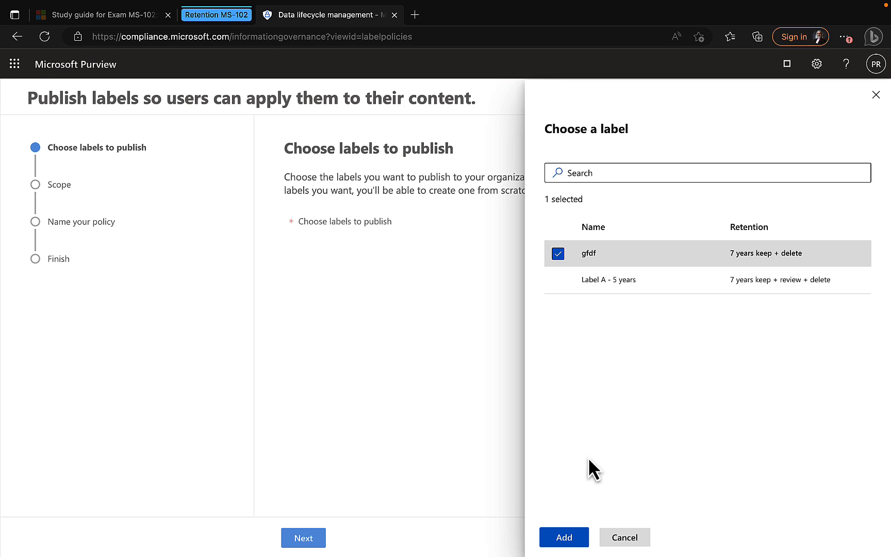
pyautogui.click(569, 541)
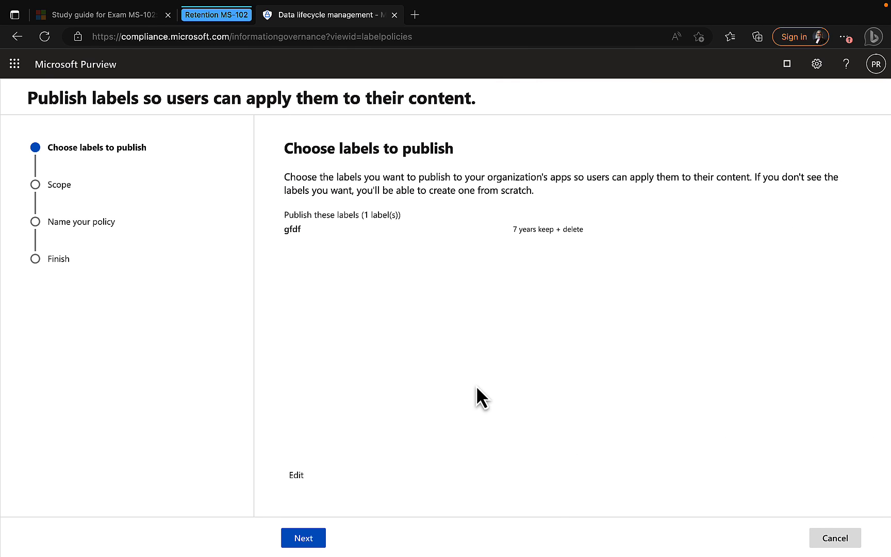
pyautogui.click(310, 541)
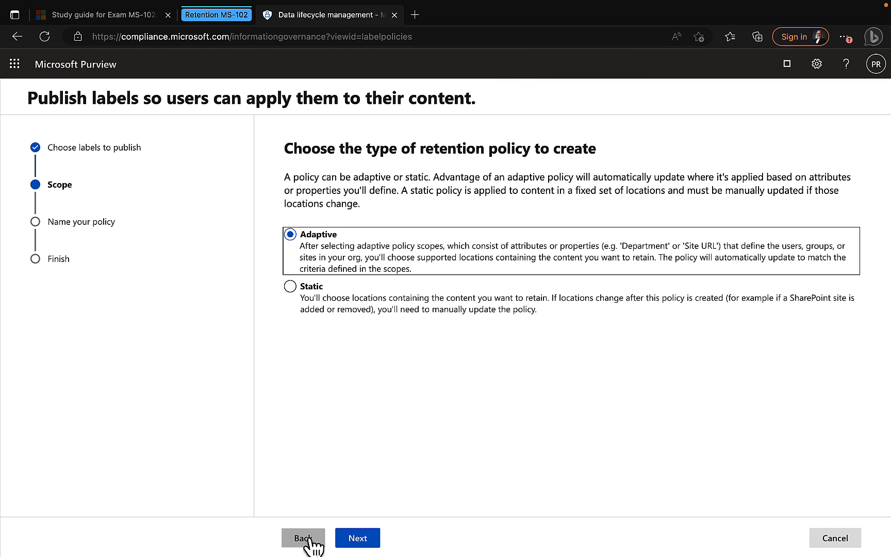
pyautogui.click(301, 300)
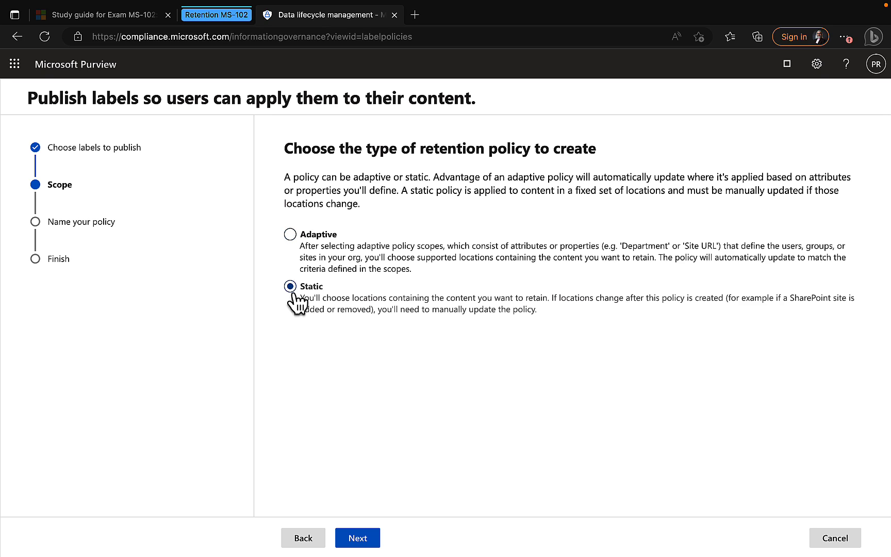
pyautogui.click(370, 536)
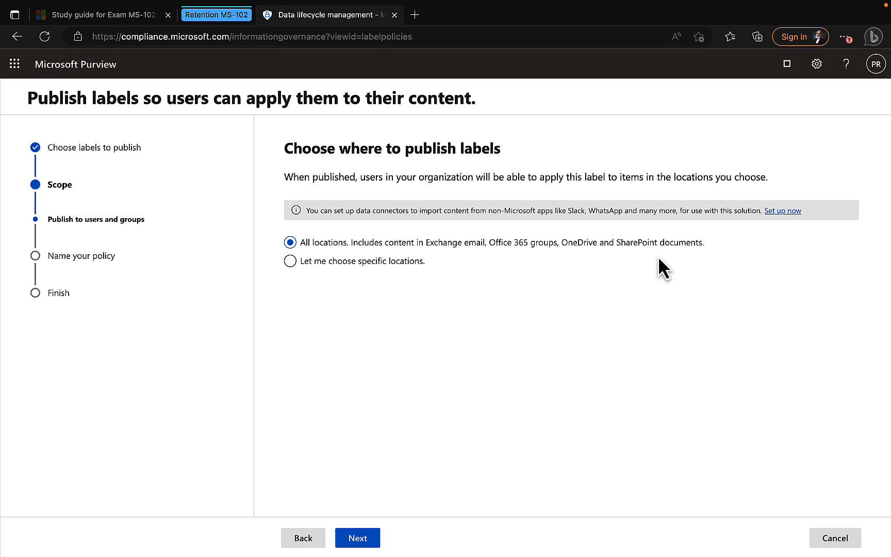
pyautogui.click(290, 262)
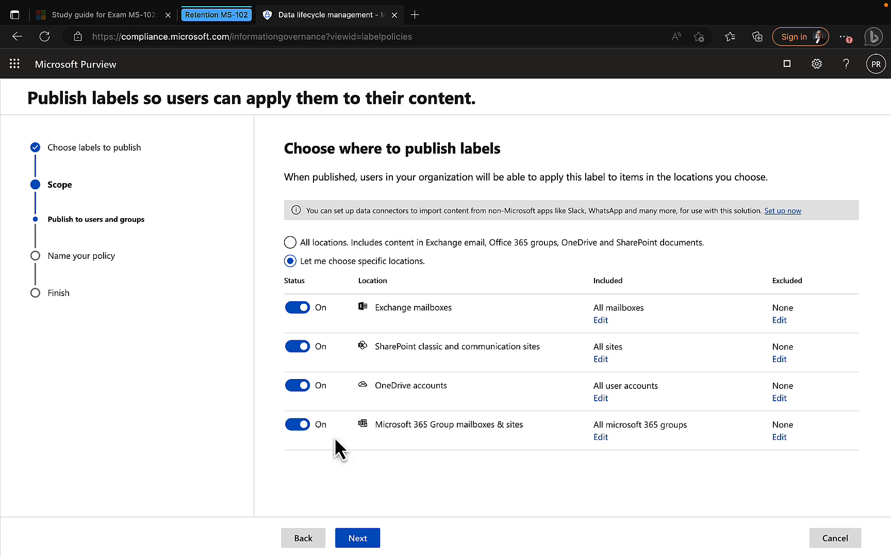
pyautogui.click(837, 539)
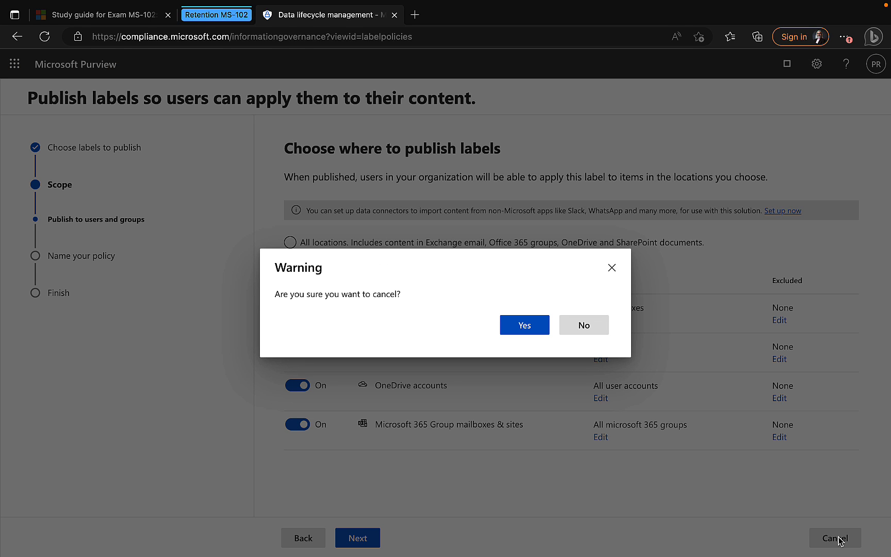
pyautogui.click(526, 327)
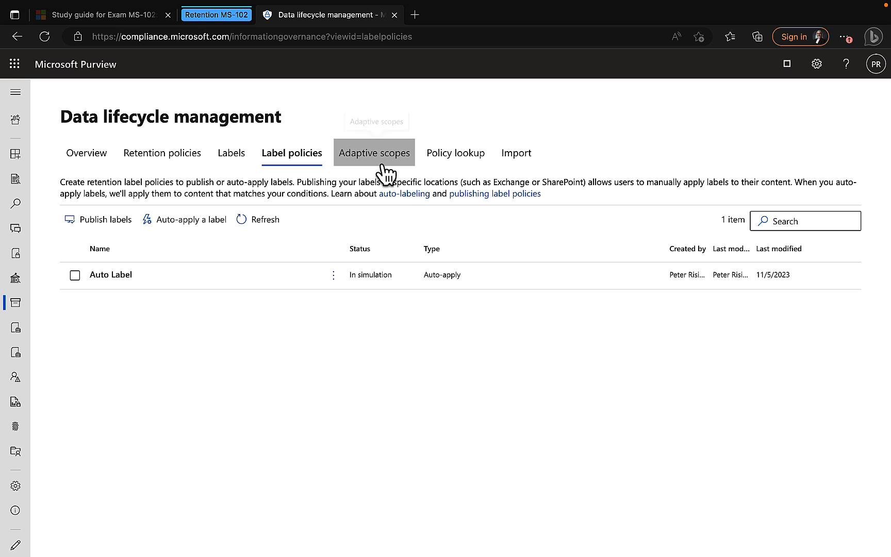
# Look up the policies that include a user, searching by the user's first name only.
pyautogui.click(439, 164)
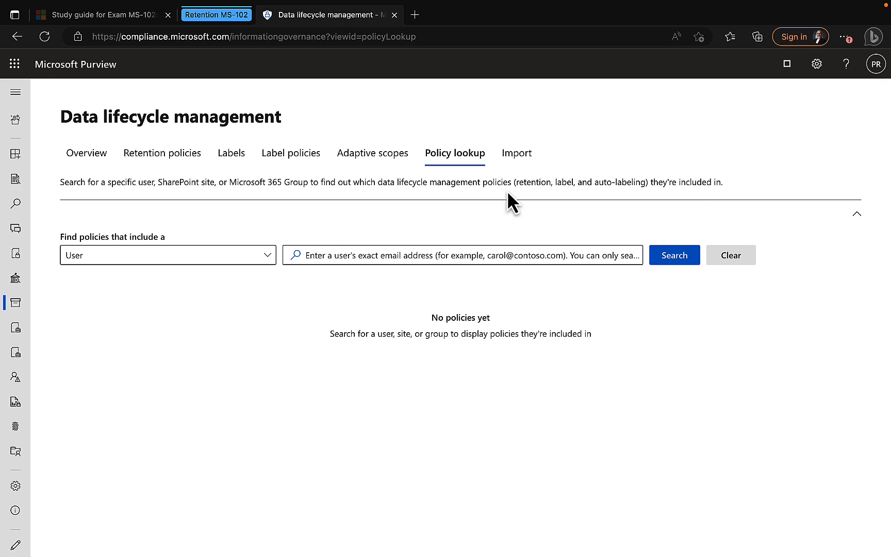
pyautogui.click(260, 259)
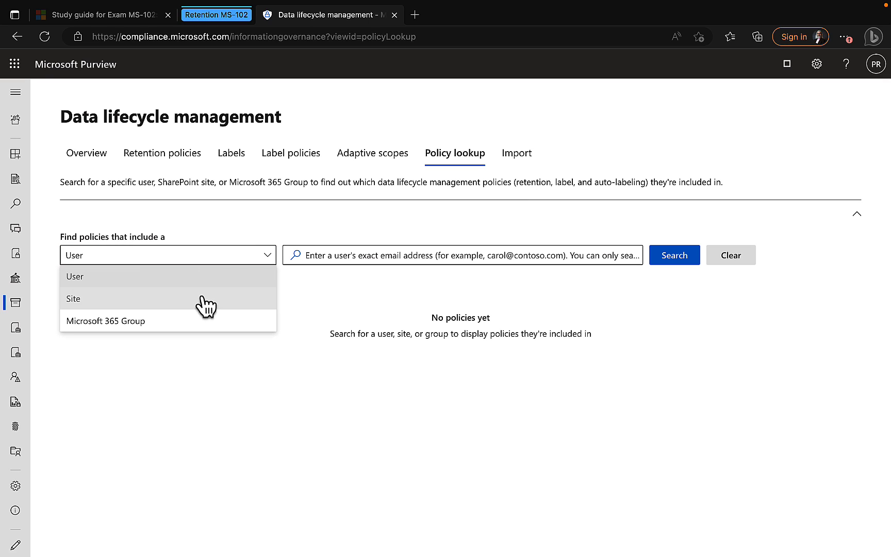
pyautogui.click(342, 254)
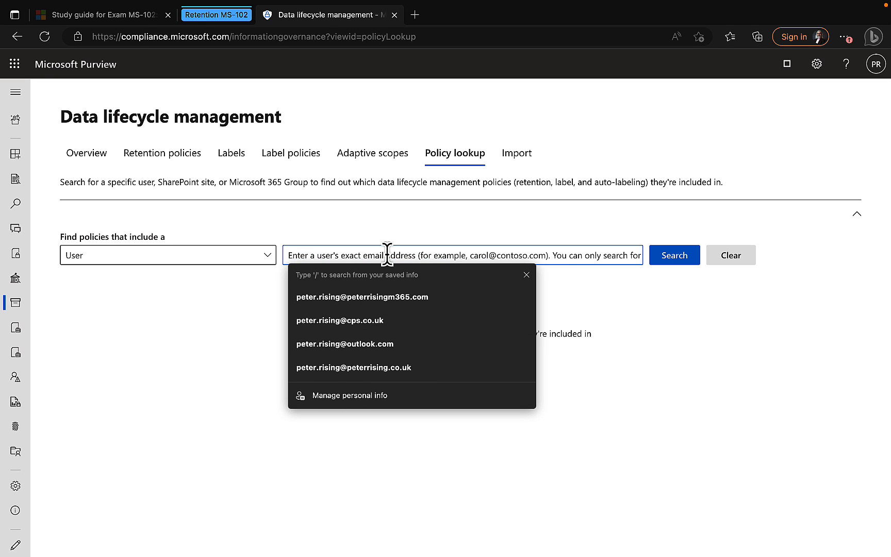
pyautogui.write('peter')
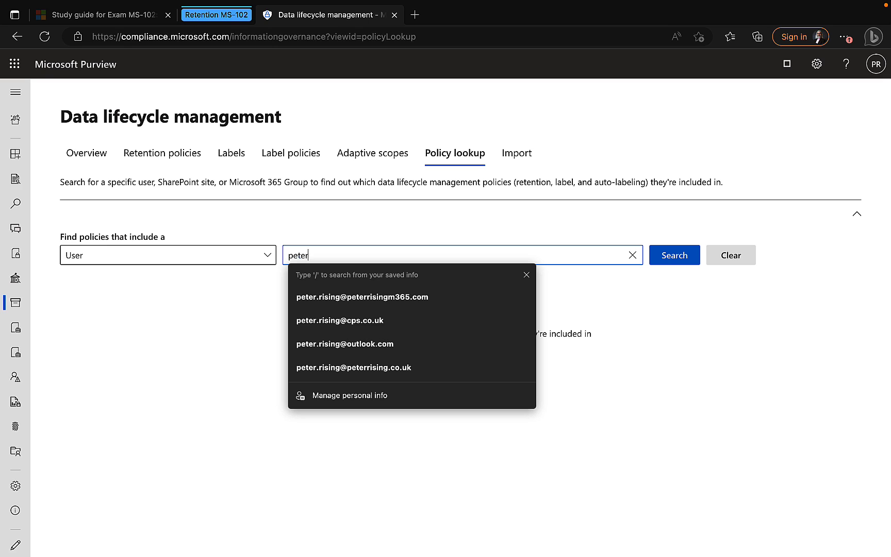
pyautogui.click(677, 257)
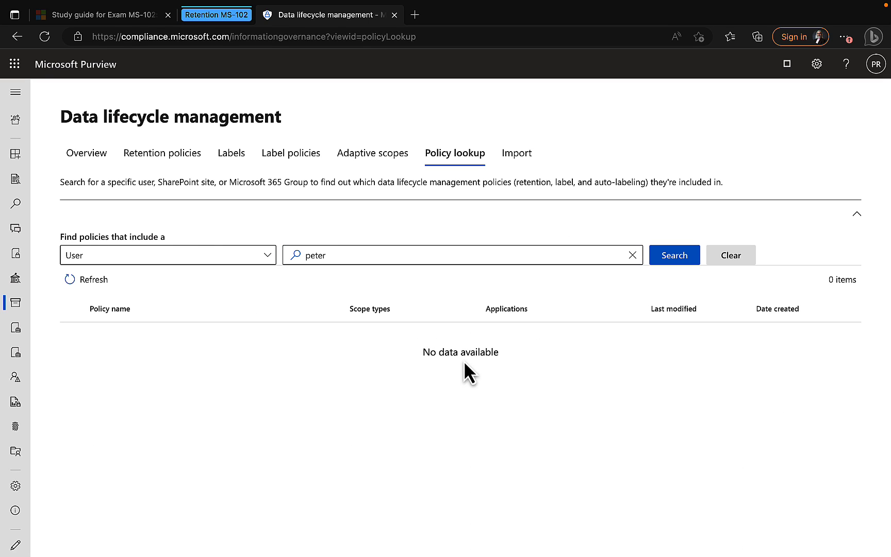
# Repeat the policy lookup using the user's full e-mail address.
pyautogui.click(396, 249)
pyautogui.click(373, 255)
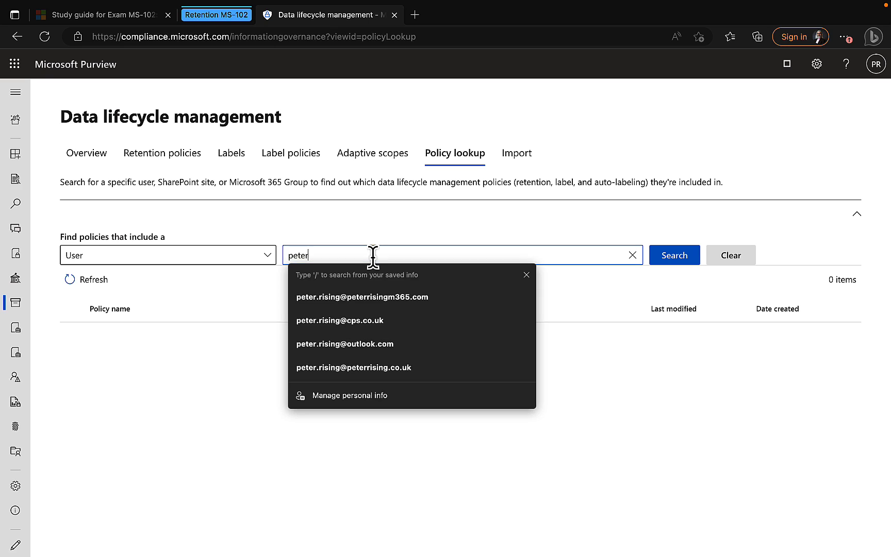
pyautogui.click(392, 300)
pyautogui.click(675, 258)
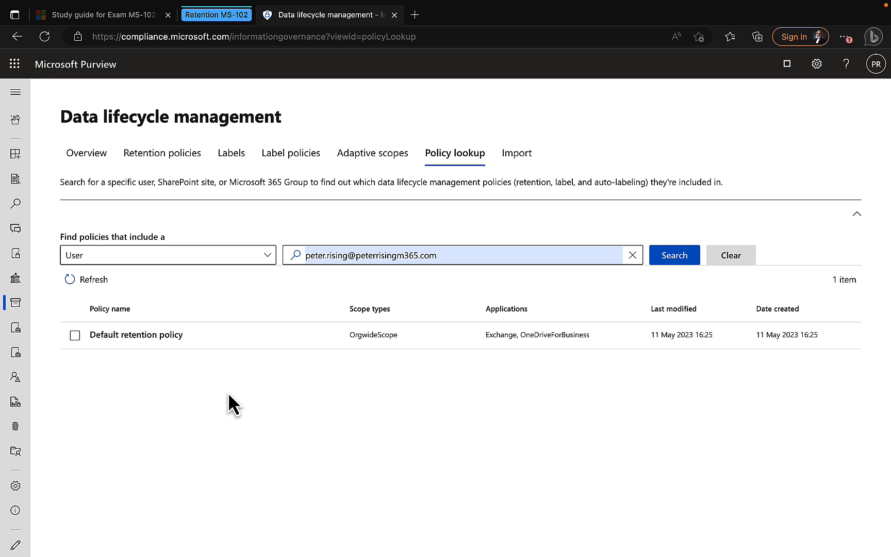
# Examine the Default retention policy's details from the lookup results, and view the Import page before returning to the overview.
pyautogui.click(120, 336)
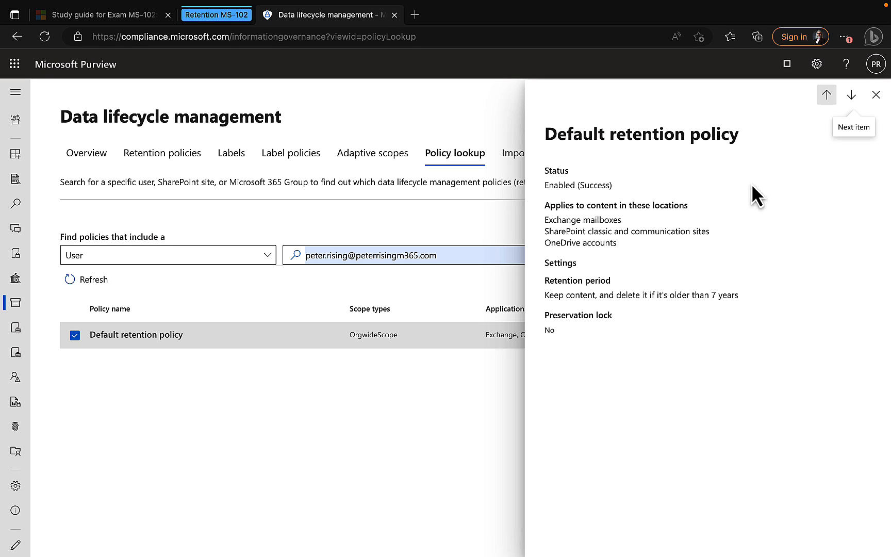
pyautogui.click(876, 94)
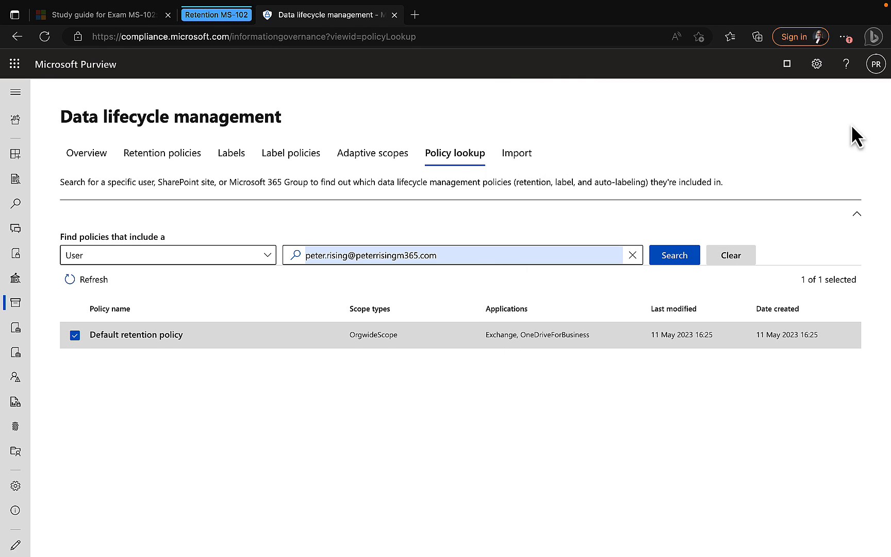
pyautogui.click(528, 161)
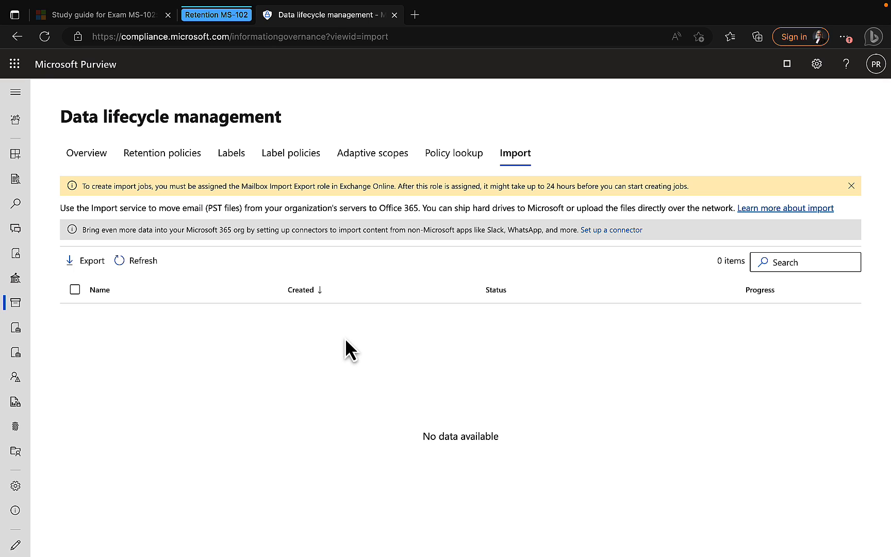
pyautogui.click(82, 164)
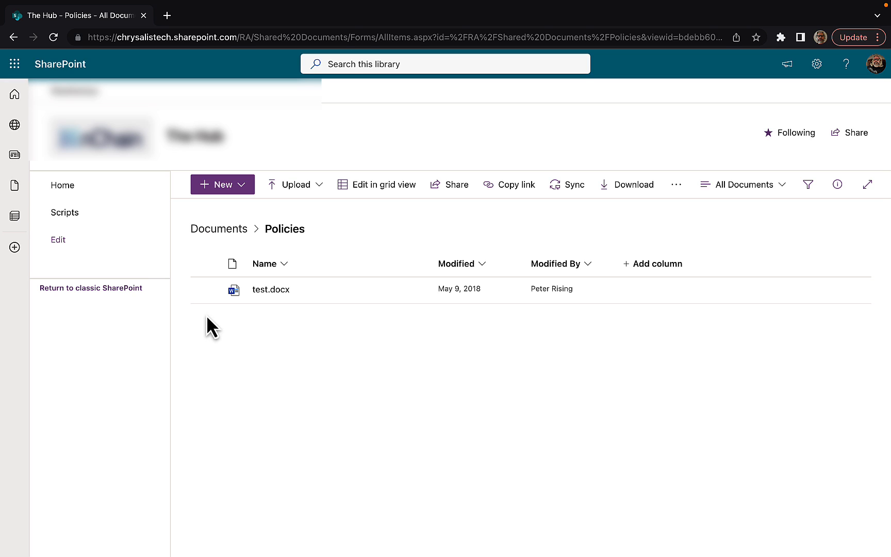
# In the SharePoint Policies folder, apply the "Retain for 7 years" label to test.docx through its file details.
pyautogui.click(206, 290)
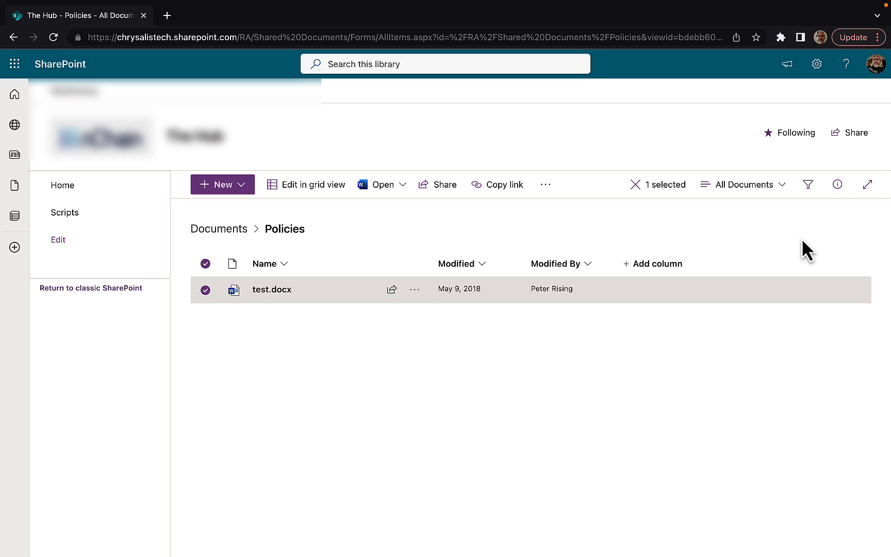
pyautogui.click(838, 184)
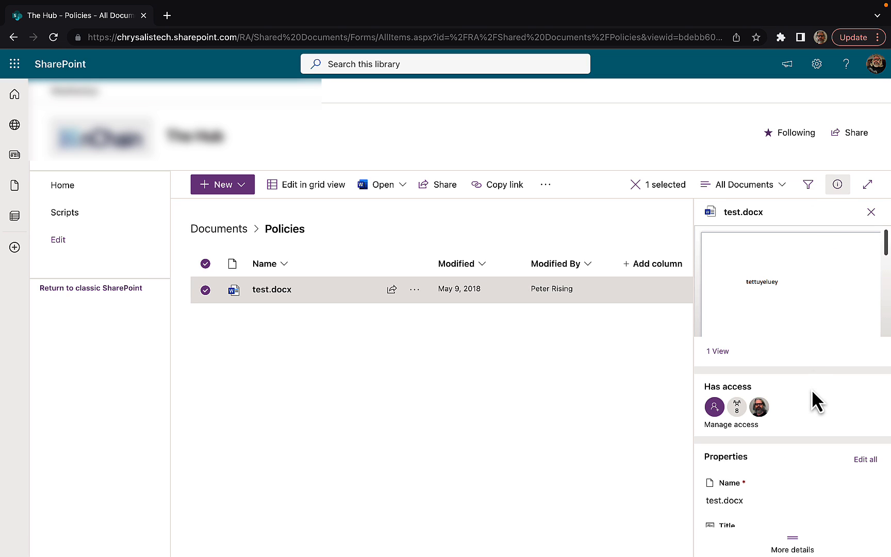
pyautogui.scroll(-1, 811, 389)
pyautogui.scroll(-3, 813, 392)
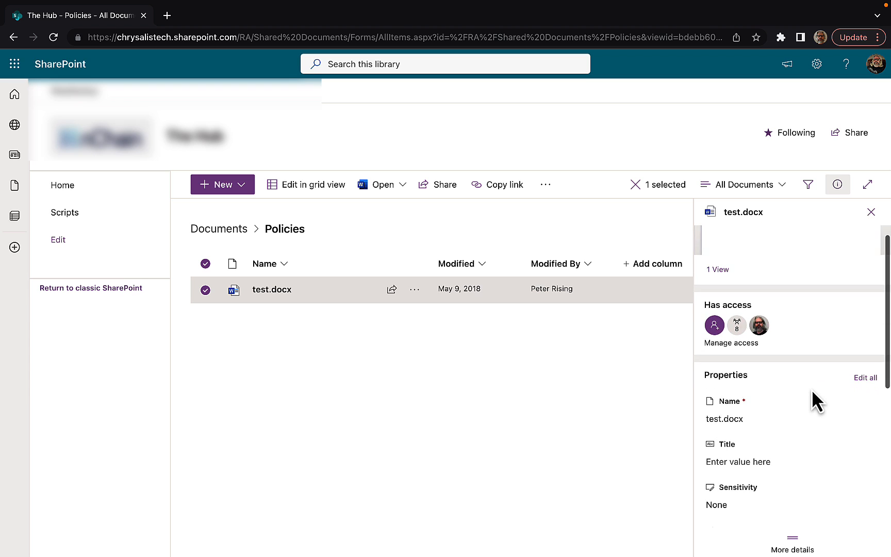
pyautogui.scroll(-3, 811, 390)
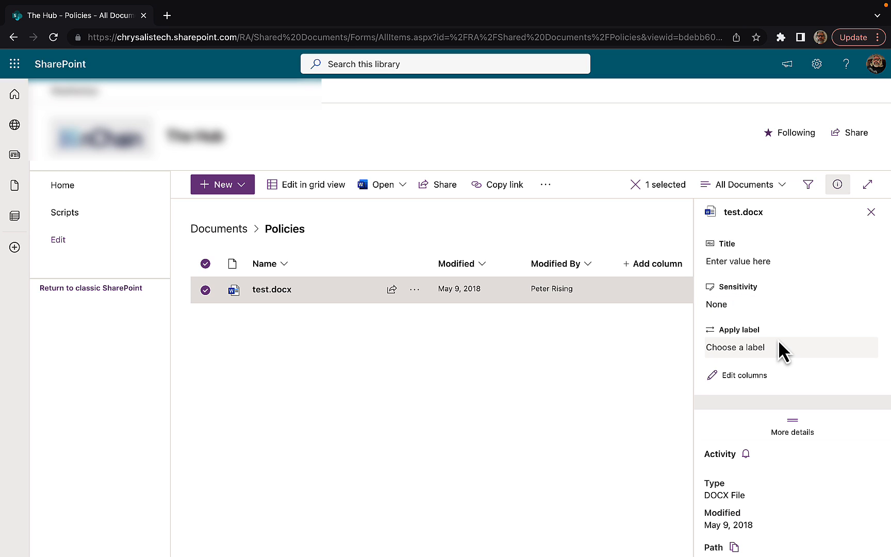
pyautogui.click(810, 348)
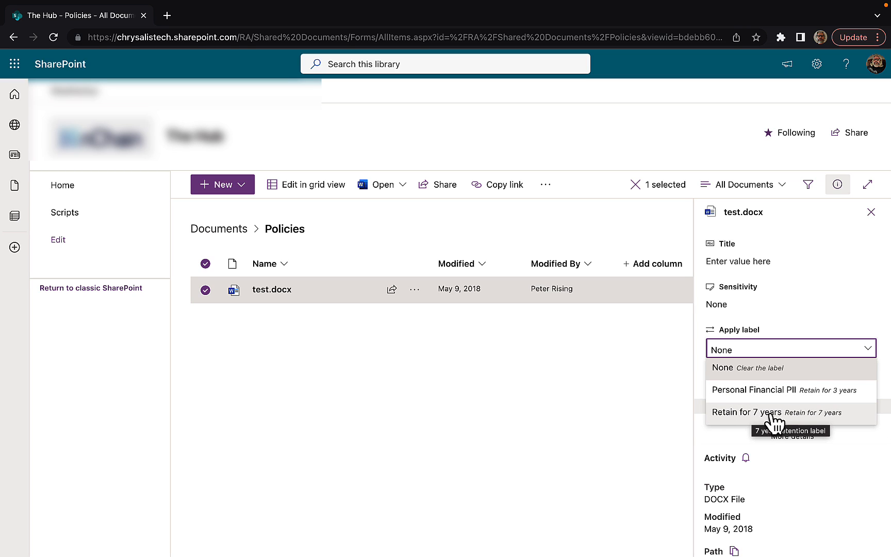
pyautogui.click(773, 420)
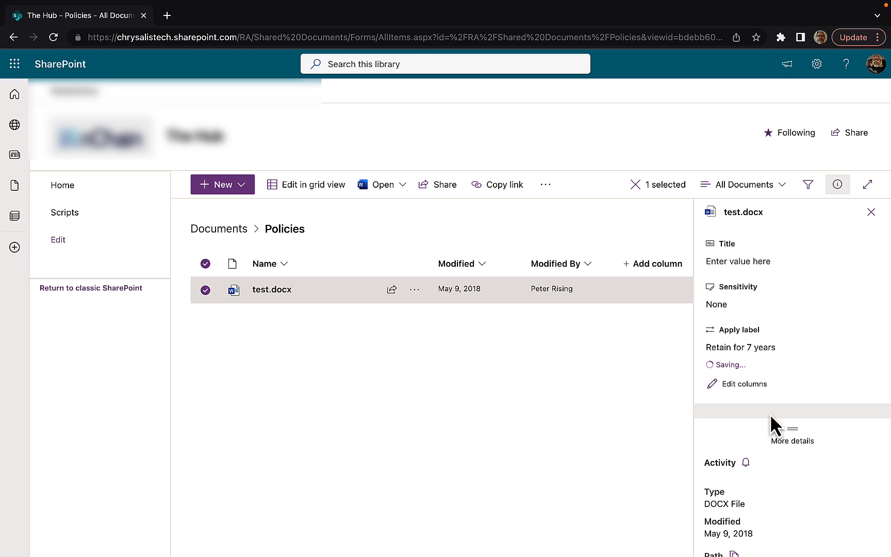